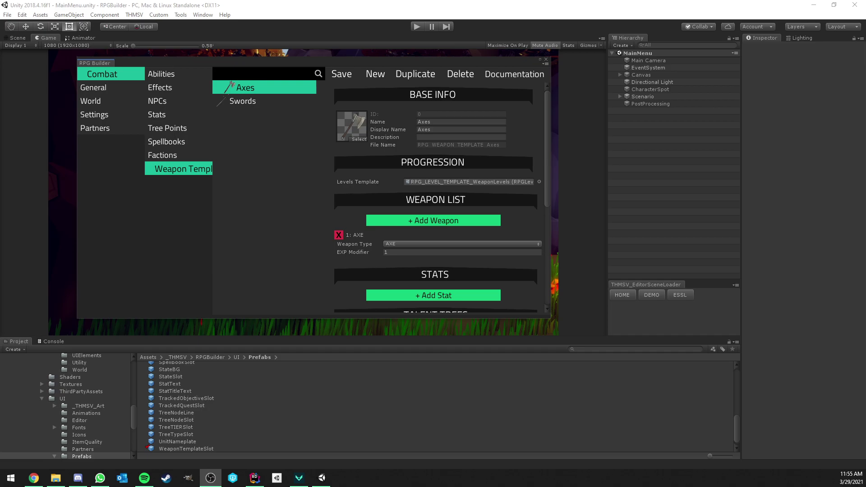
Step: Compare the WeaponLevels level template with the SkillLevels template in the General section
click(270, 199)
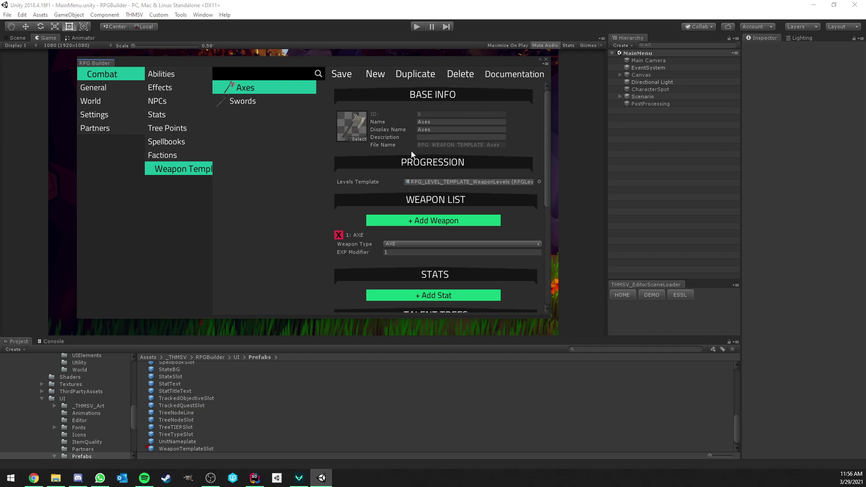
scroll(419, 154, down, 1)
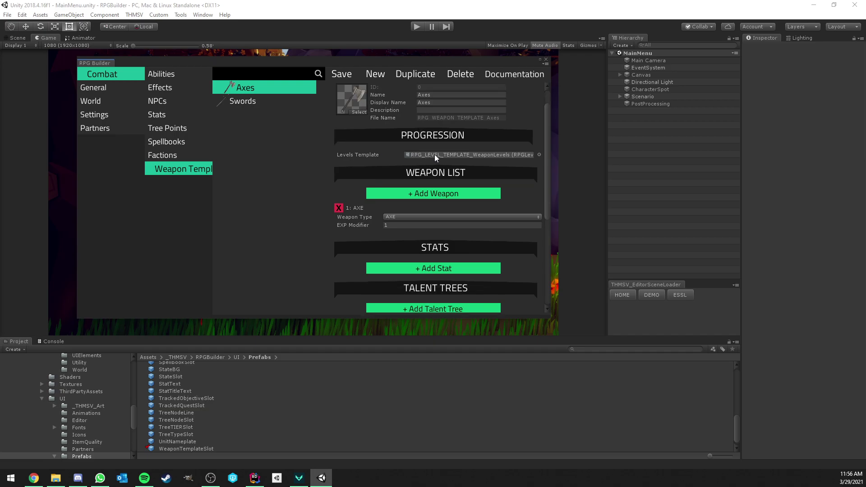
click(99, 90)
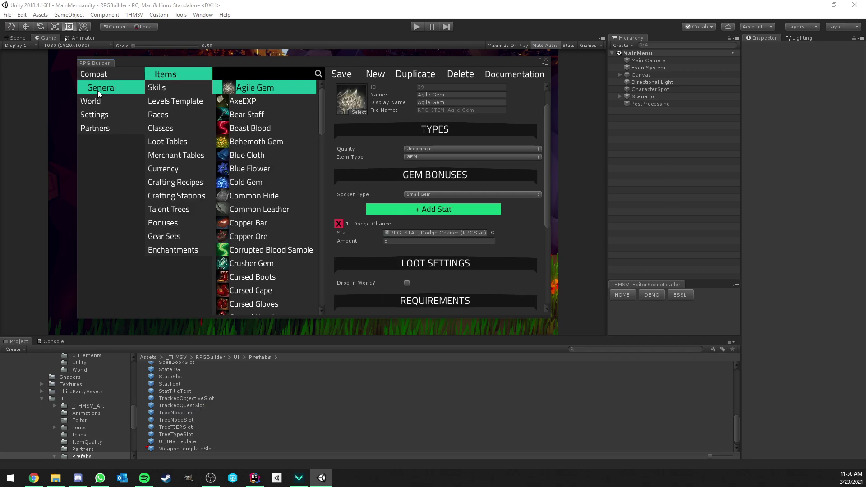
click(173, 100)
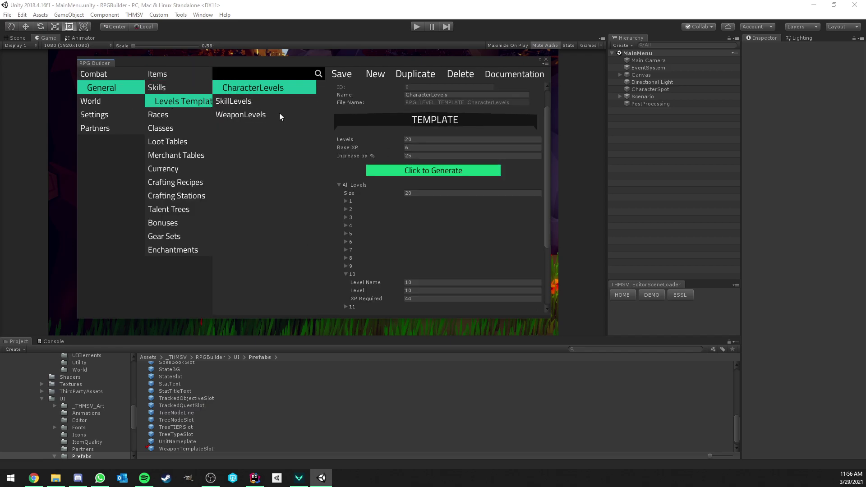
click(251, 115)
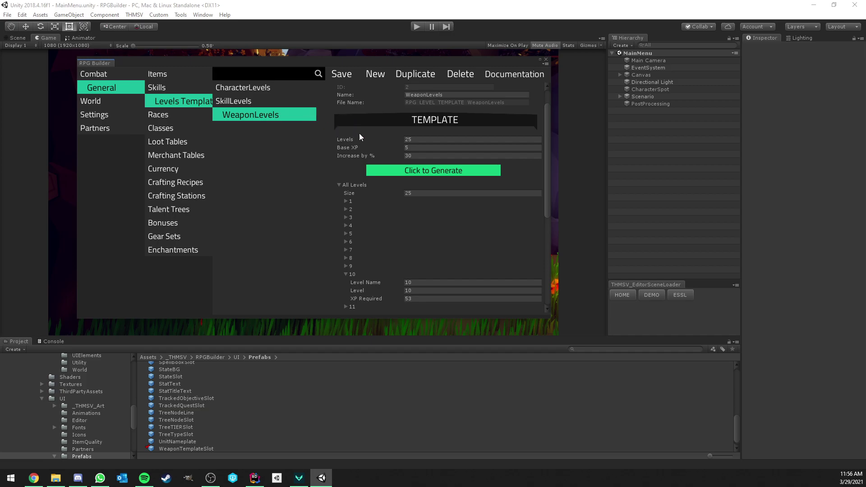
click(266, 100)
click(255, 115)
Step: Review WeaponLevels: 25 levels, Base XP 5, a 30% increase, and each level's XP requirement
click(434, 151)
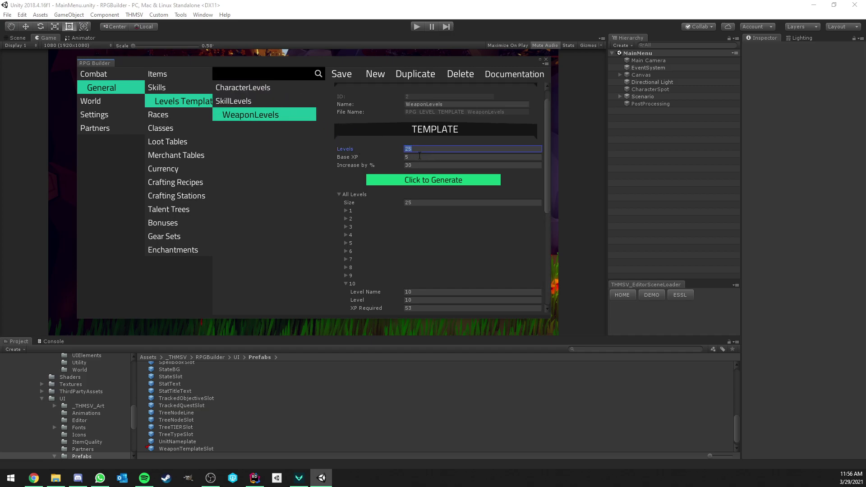
click(418, 157)
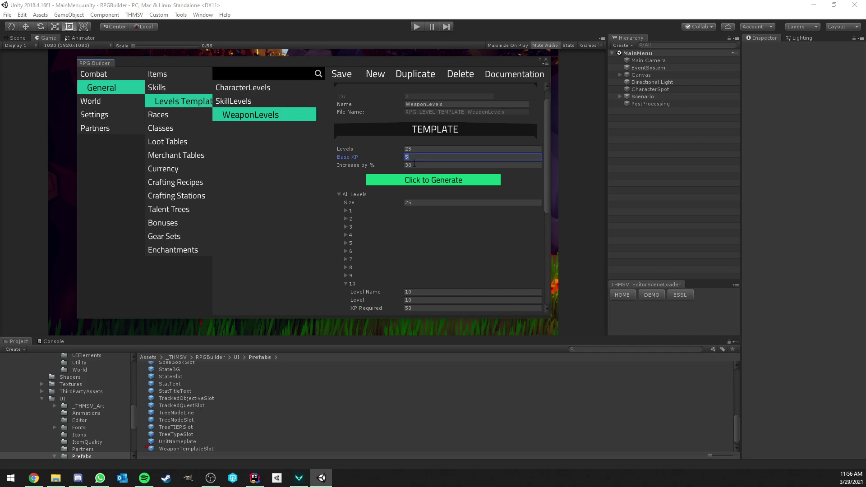
click(421, 165)
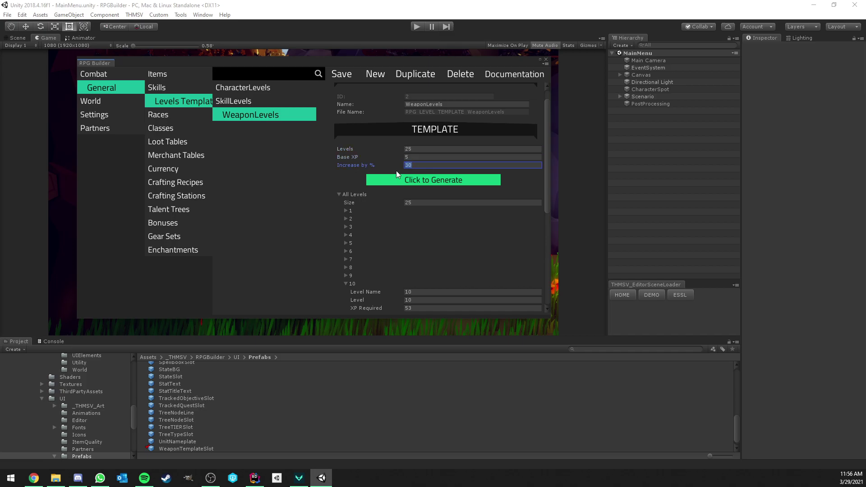
click(403, 180)
scroll(403, 179, down, 5)
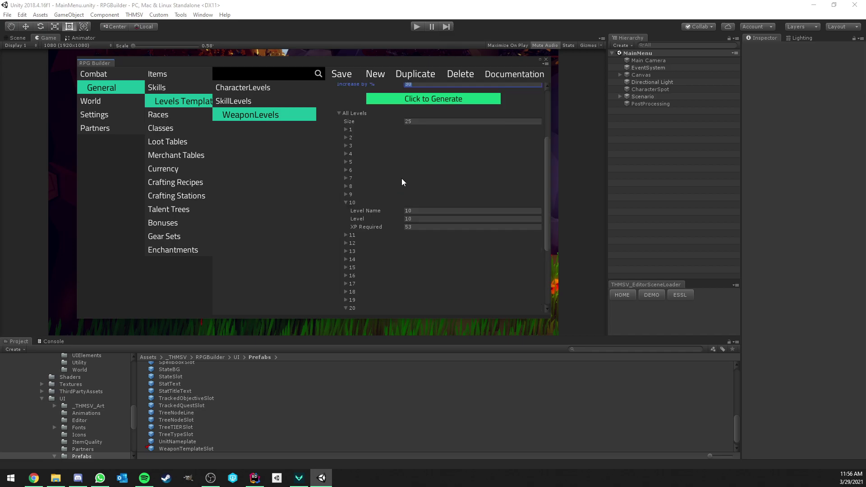
click(345, 186)
click(346, 169)
click(346, 154)
scroll(352, 158, down, 3)
scroll(411, 294, up, 10)
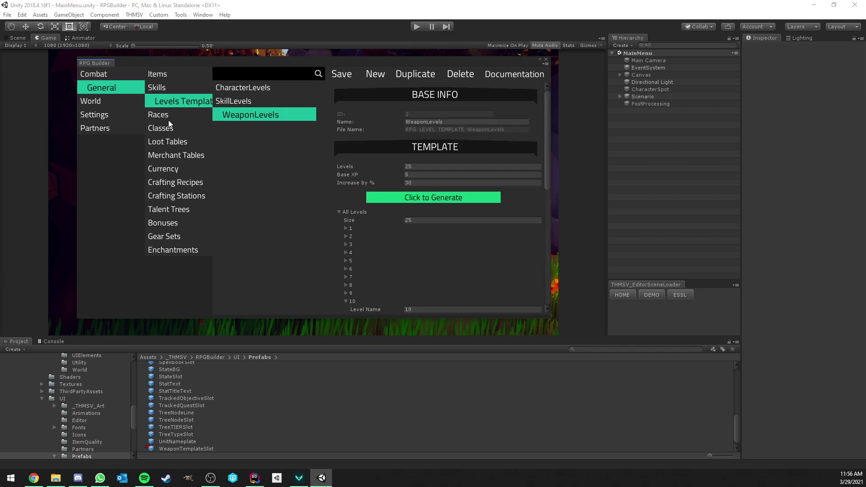
Step: Go to the Combat weapon templates and find the Axes template's Weapon List
click(108, 75)
click(180, 169)
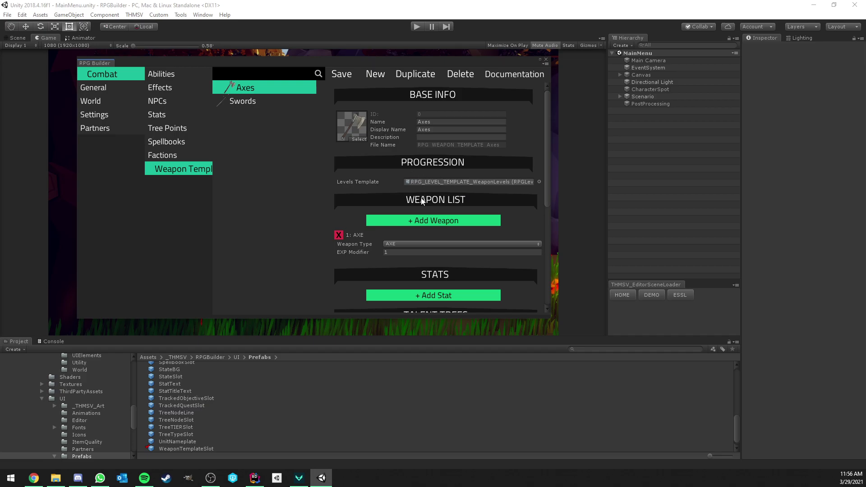
scroll(422, 201, down, 3)
scroll(398, 151, down, 2)
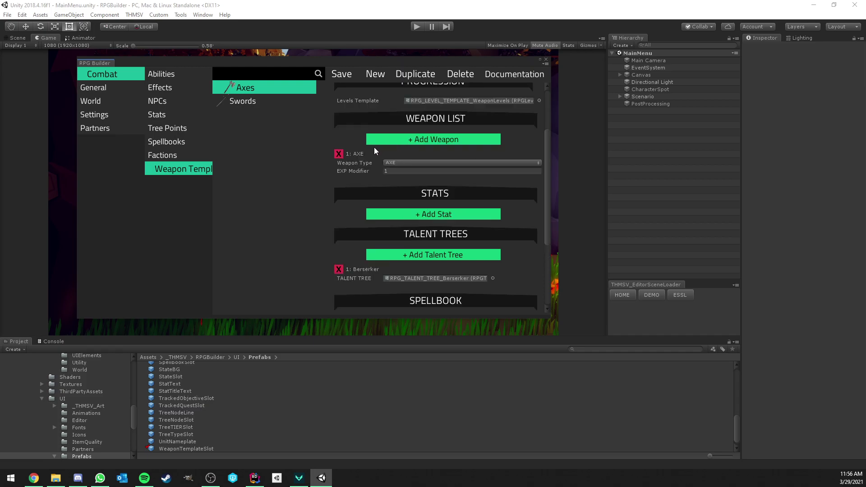
scroll(370, 118, up, 4)
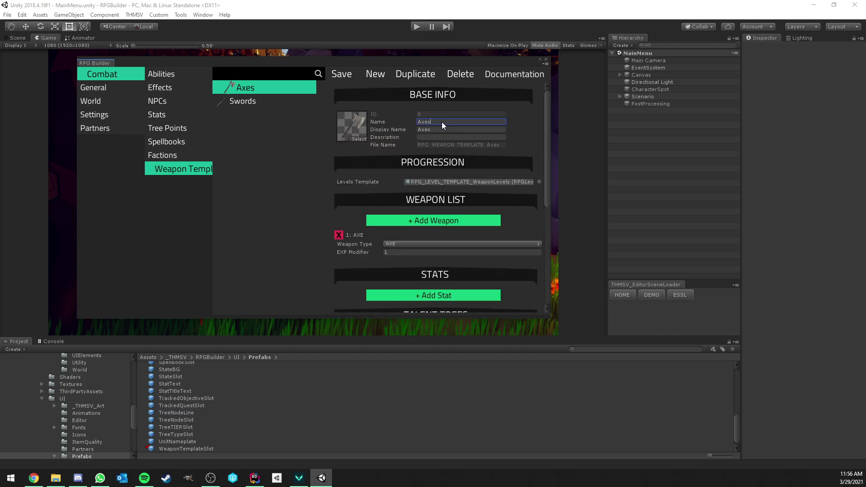
scroll(433, 169, down, 3)
Step: Add a second weapon entry to Axes, keeping both weapon types set to AXE
click(413, 166)
scroll(421, 173, down, 2)
click(400, 163)
click(344, 188)
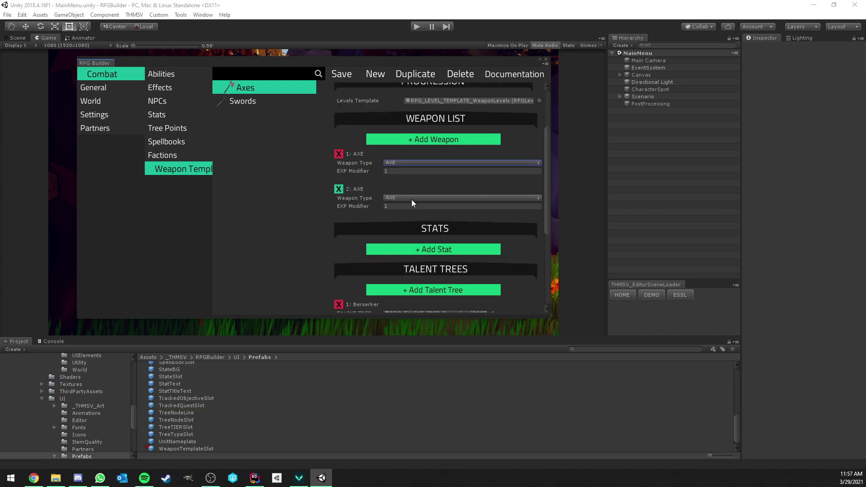
click(412, 199)
click(353, 211)
click(395, 164)
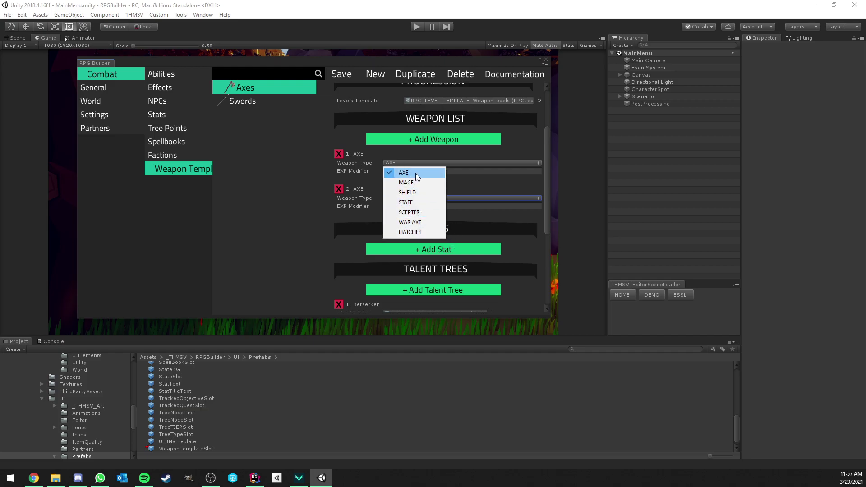
click(416, 175)
click(408, 198)
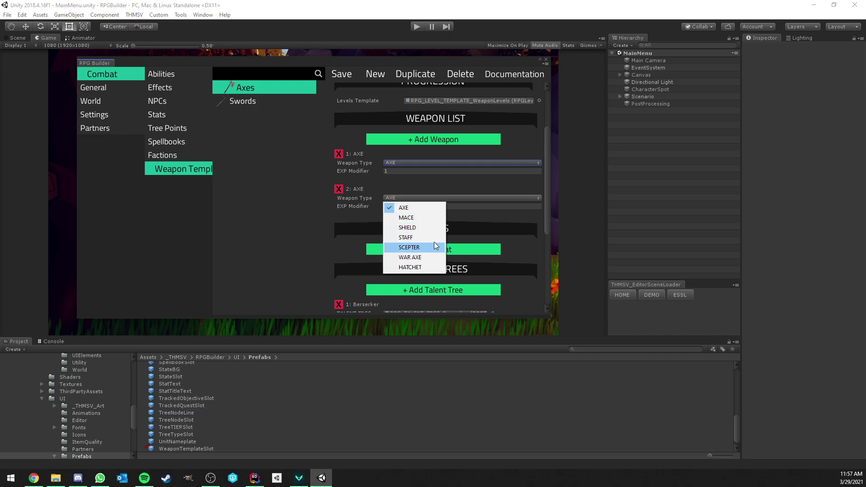
Step: Leave the weapon type as AXE and inspect the HATCHET weapon type in Item settings
click(288, 194)
click(93, 114)
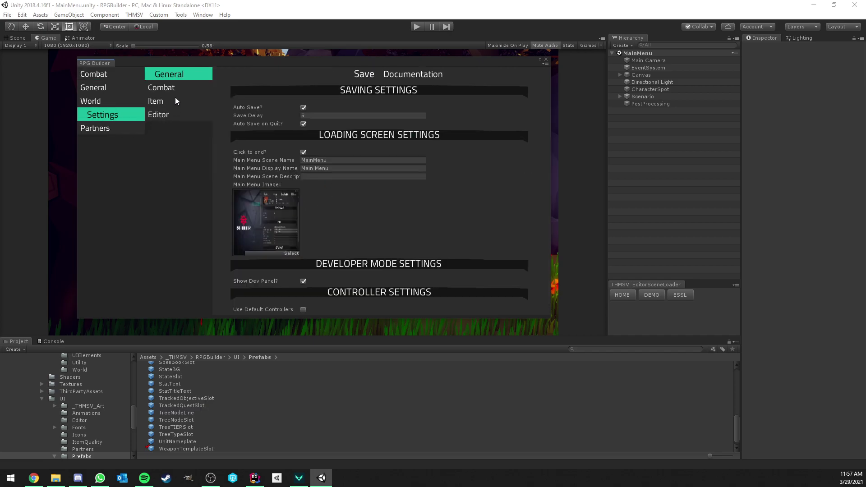
click(175, 101)
scroll(342, 194, down, 10)
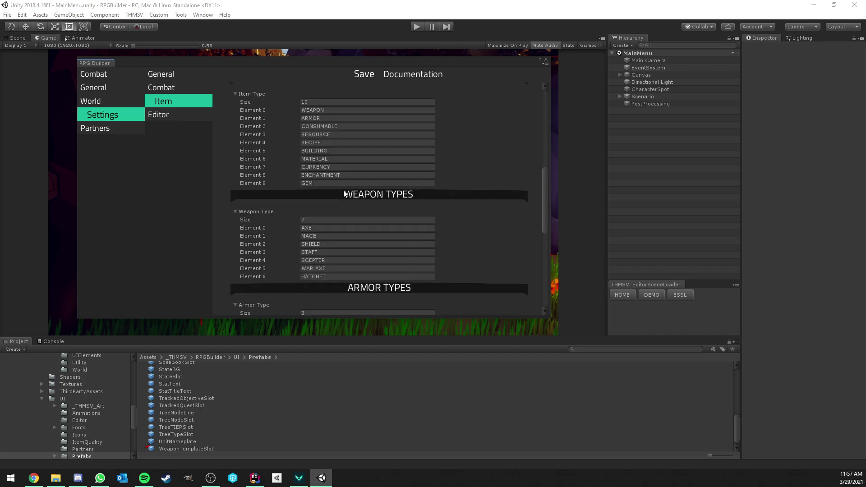
scroll(344, 194, down, 3)
click(336, 195)
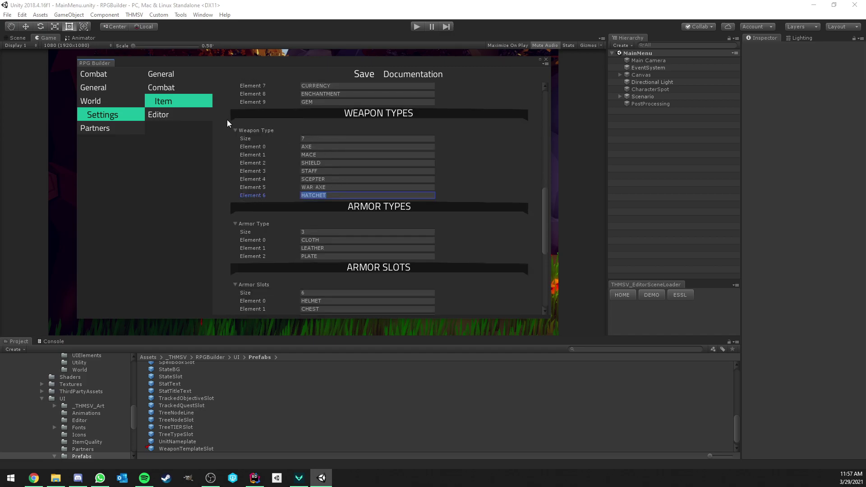
Step: Return to the Axes weapon template, now with its single AXE weapon entry
click(99, 89)
click(109, 75)
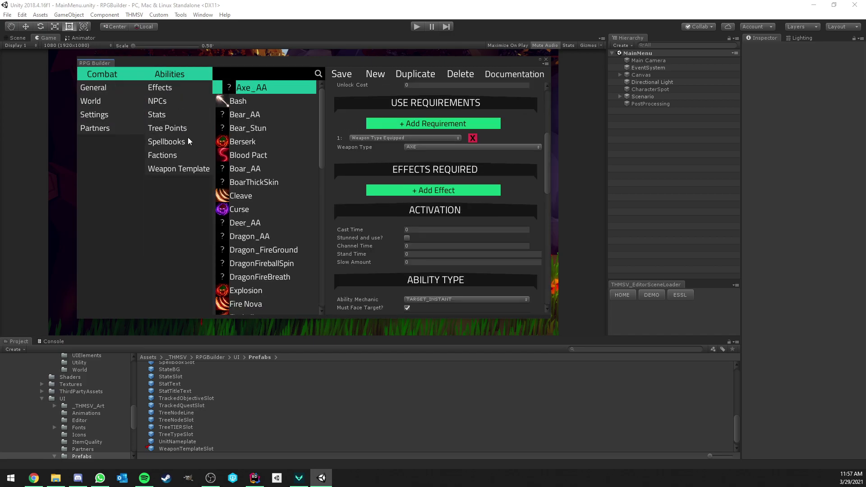
click(183, 169)
scroll(407, 145, up, 5)
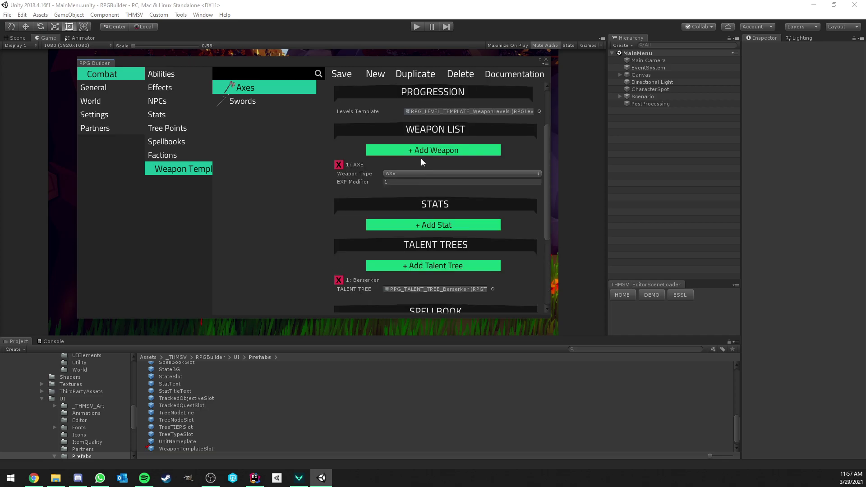
scroll(426, 167, down, 3)
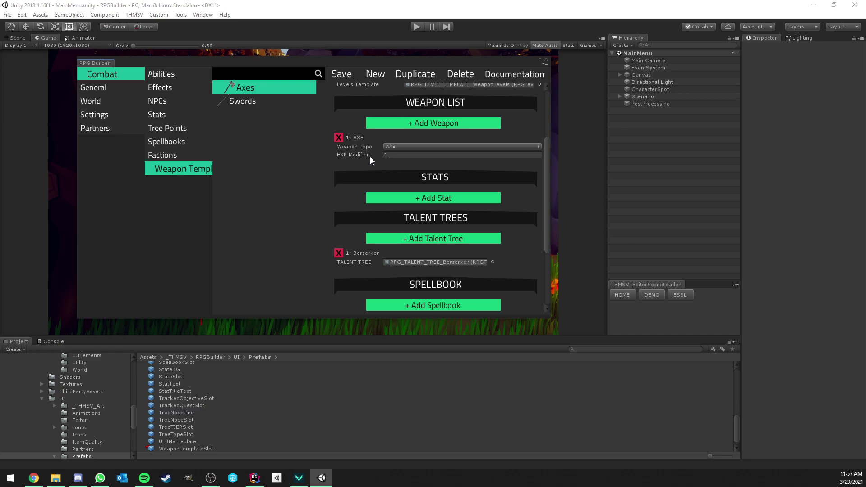
scroll(375, 166, up, 4)
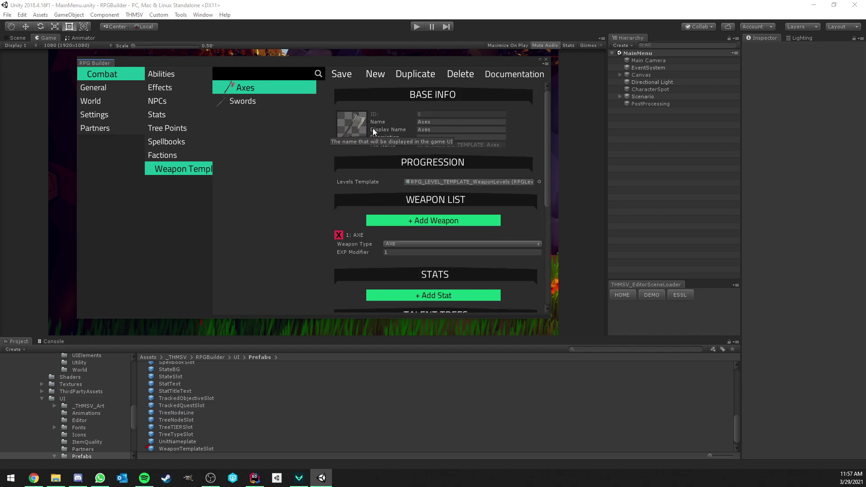
scroll(388, 175, down, 6)
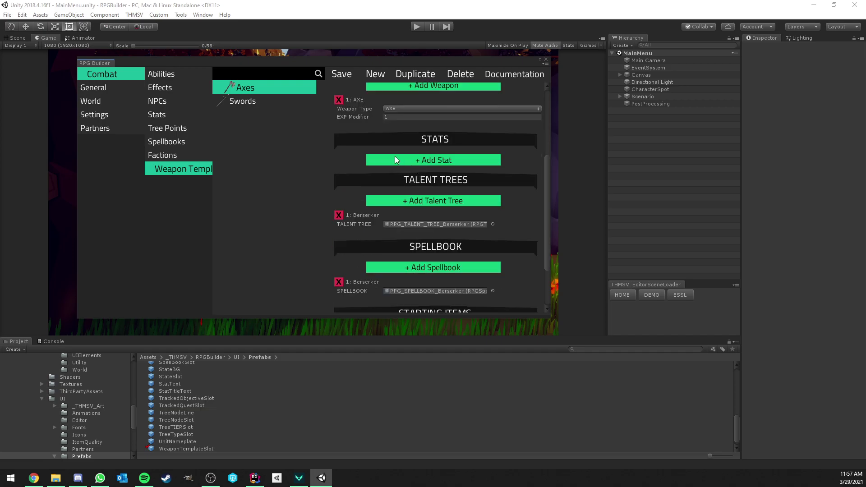
Step: Add stat entries to the Axes template, then remove the extras, leaving one empty stat
click(393, 158)
click(392, 159)
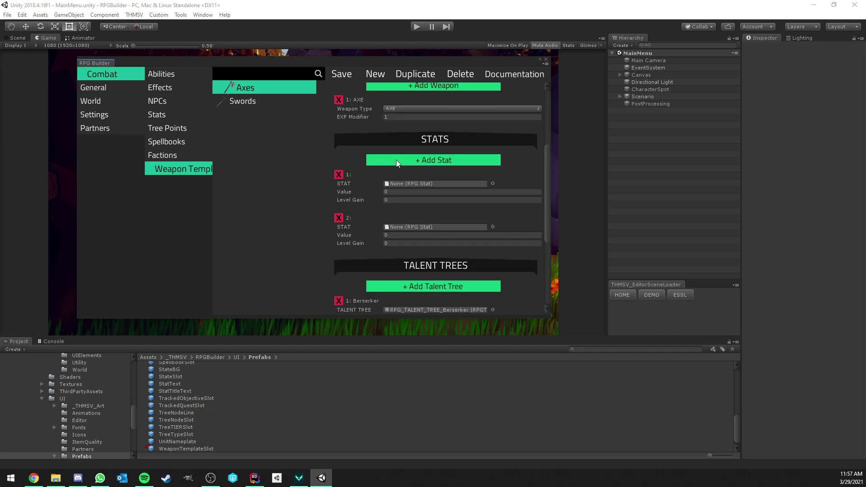
scroll(397, 160, down, 2)
click(397, 132)
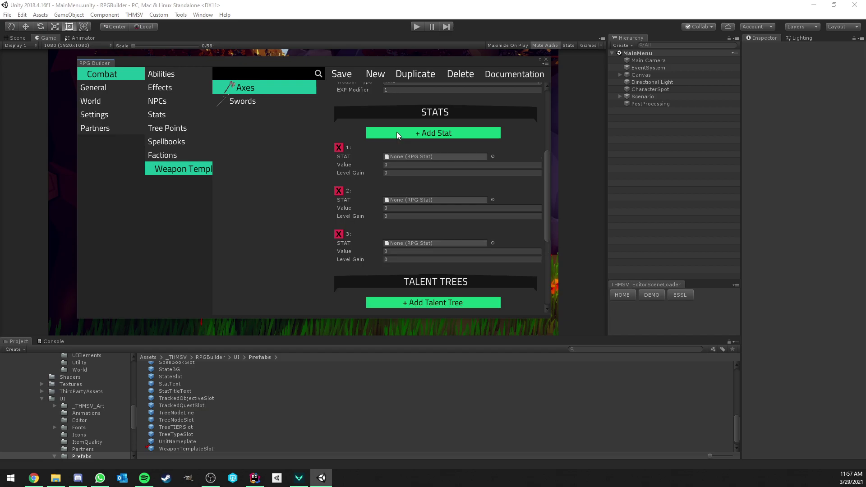
click(492, 157)
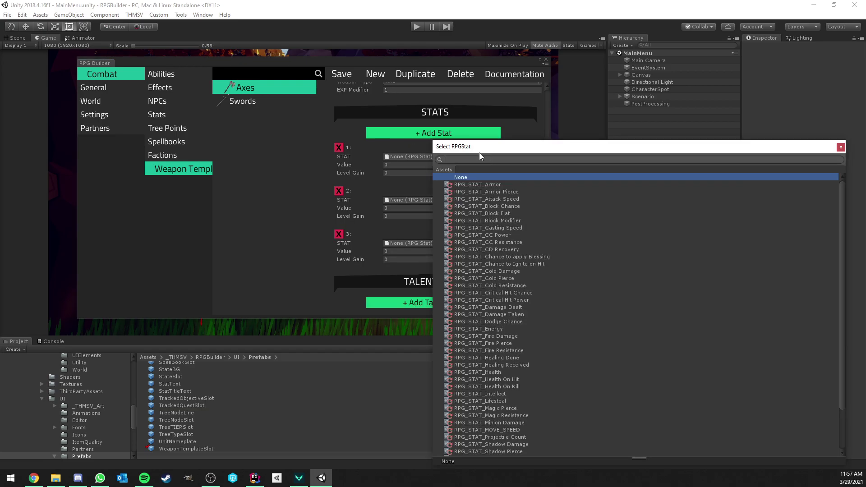
click(312, 170)
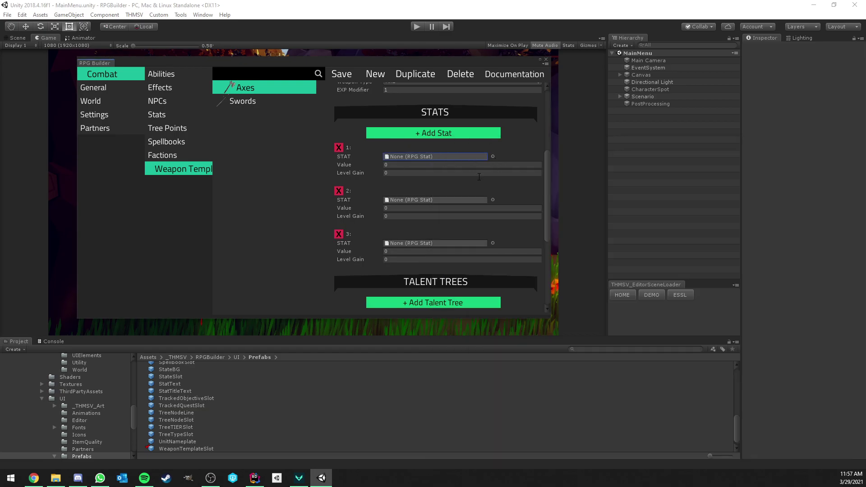
click(339, 190)
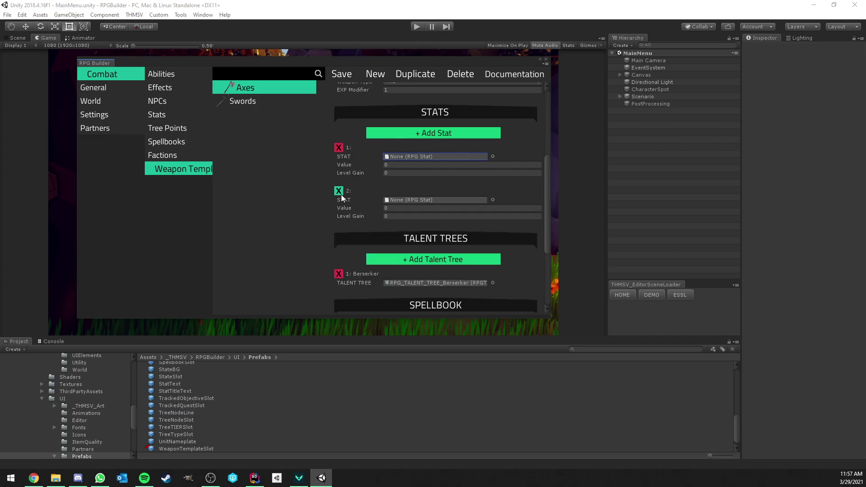
click(340, 191)
Step: Set the stat to RPG_STAT_Lifesteal, found by searching 'life', with Level Gain 1
click(492, 157)
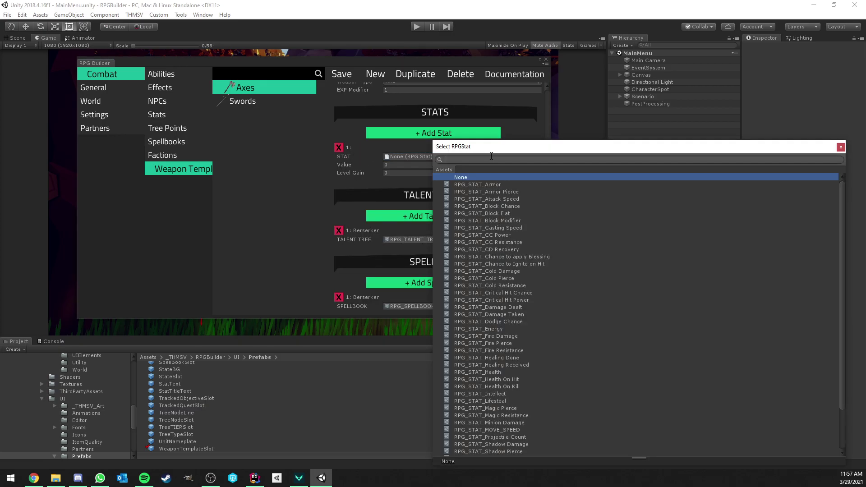
text(life)
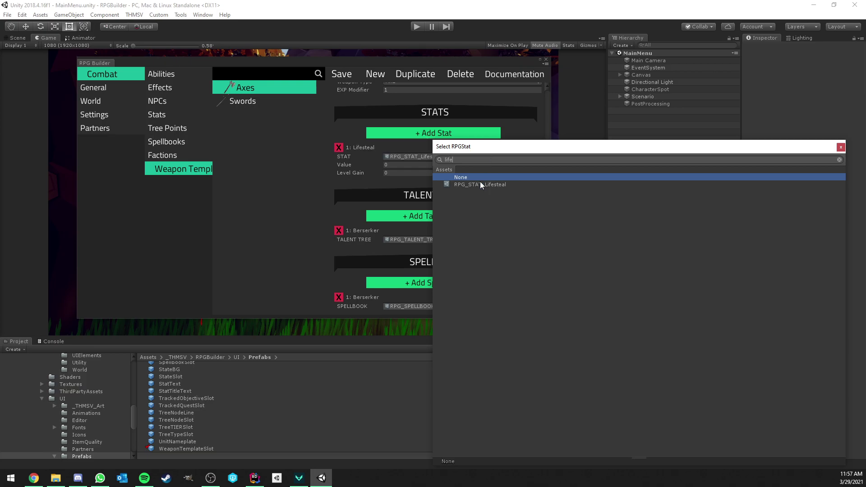
double_click(480, 184)
click(406, 173)
text(1)
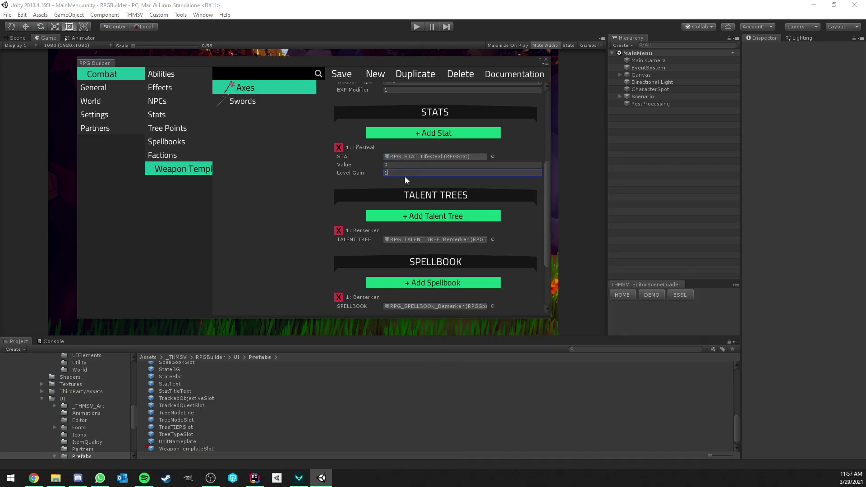
scroll(411, 171, up, 5)
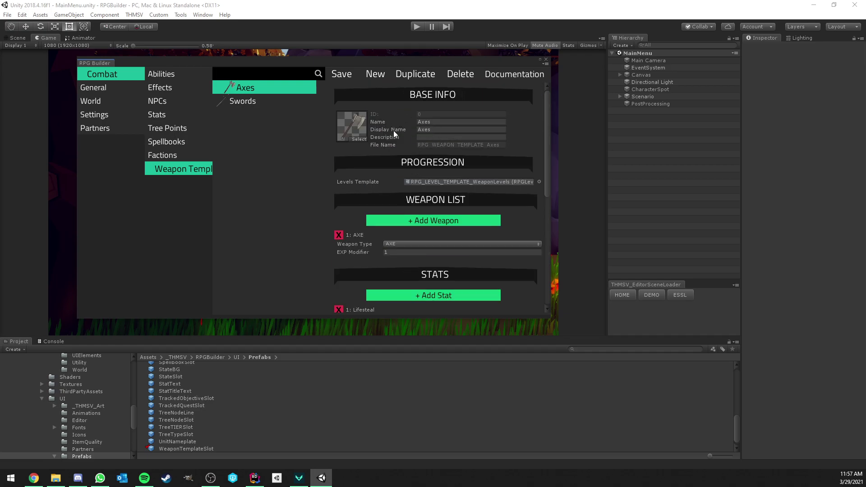
scroll(392, 149, down, 3)
scroll(402, 161, up, 3)
scroll(392, 157, down, 2)
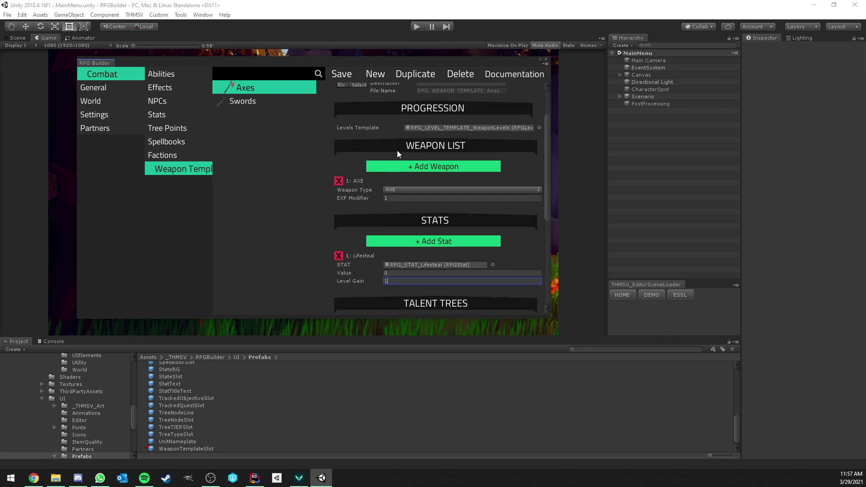
scroll(384, 161, up, 2)
scroll(396, 157, down, 4)
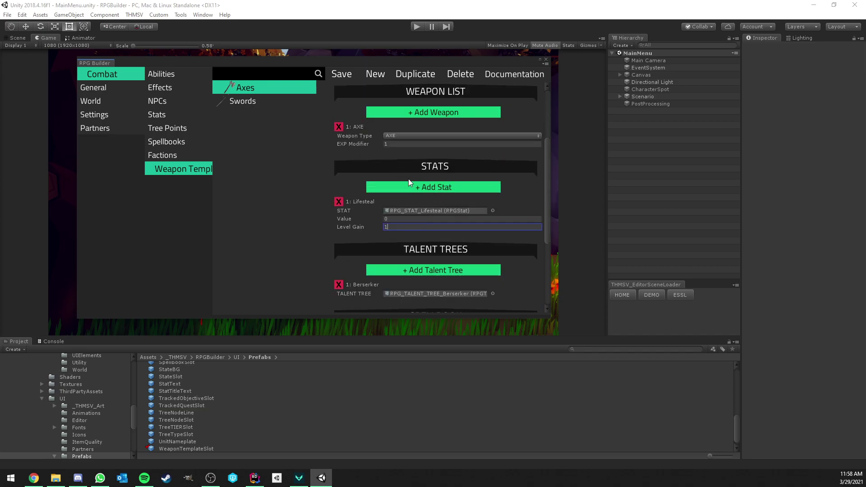
scroll(416, 180, down, 3)
scroll(413, 149, up, 1)
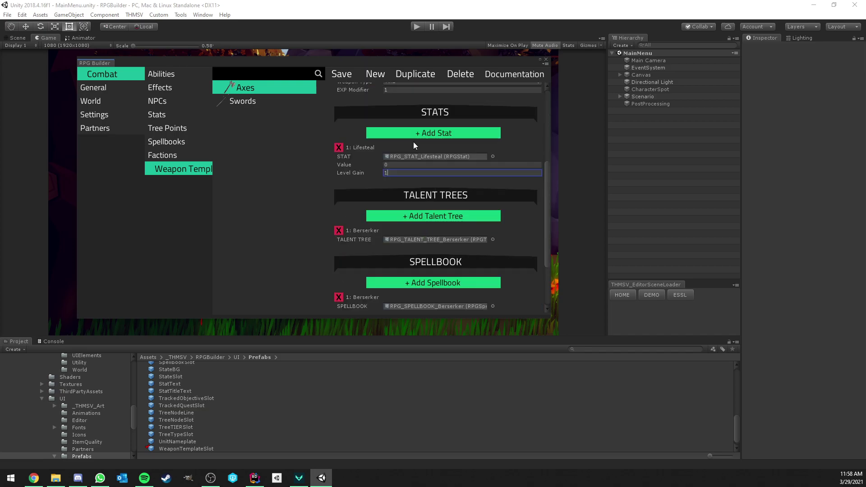
Step: Remove the extra empty stat entry from Axes and switch to the Swords template
click(414, 135)
click(339, 190)
click(273, 100)
Step: Add an RPG_STAT_Armor Pierce stat to the Swords template
click(400, 133)
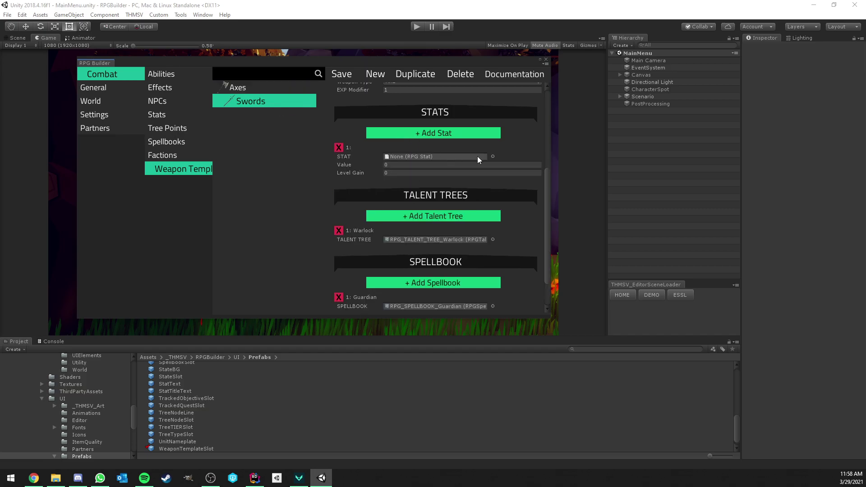
click(493, 157)
text(atm)
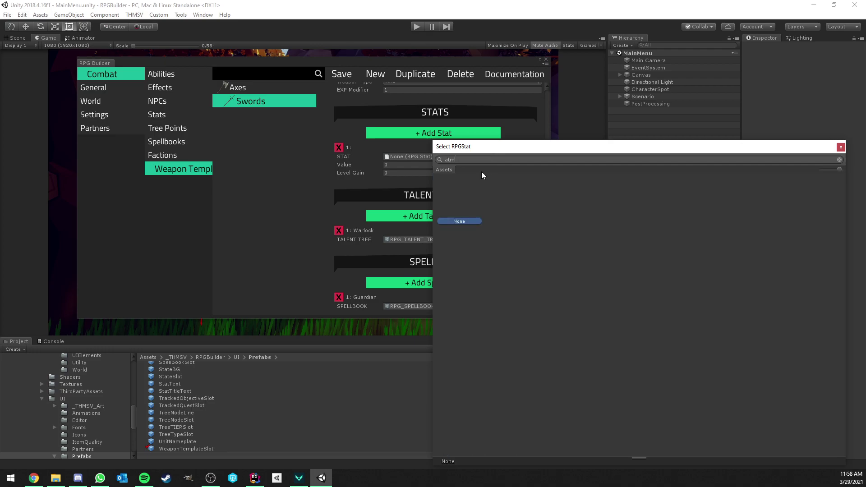
key(BackSpace)
key(BackSpace)
text(r)
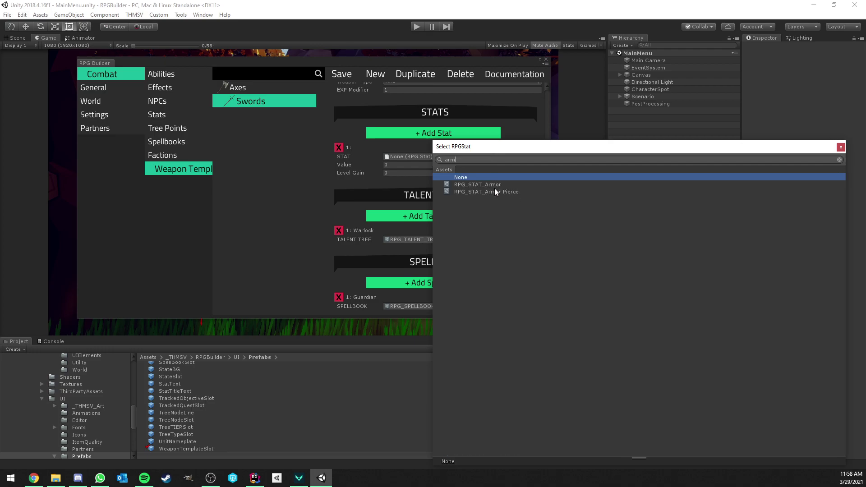
double_click(494, 191)
Step: Set Armor Pierce to Level Gain 1 and value 50, then delete the entry
click(399, 173)
text(1)
click(409, 164)
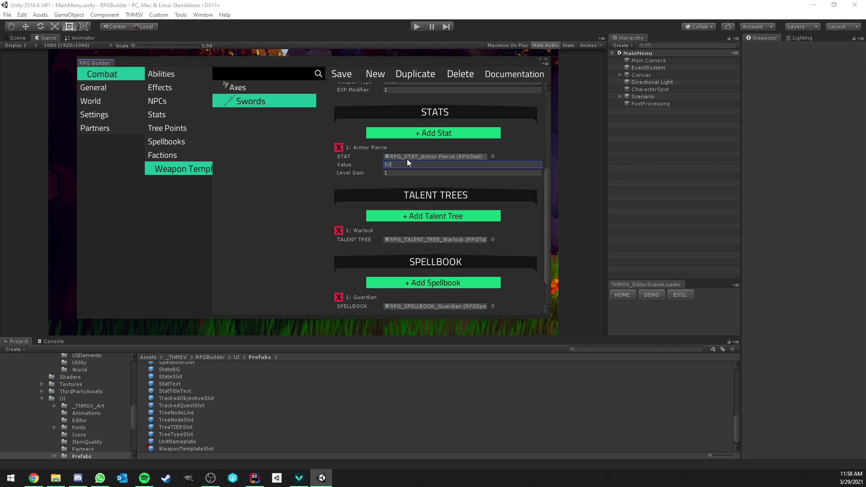
scroll(402, 173, up, 3)
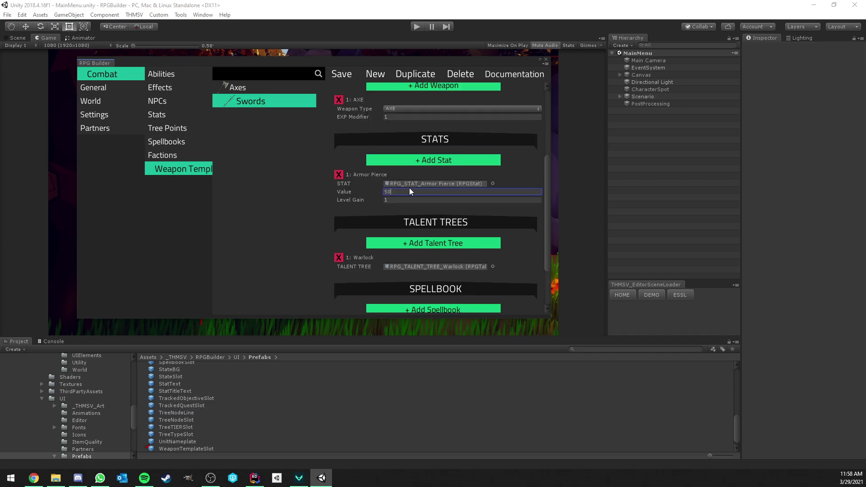
key(Return)
click(339, 175)
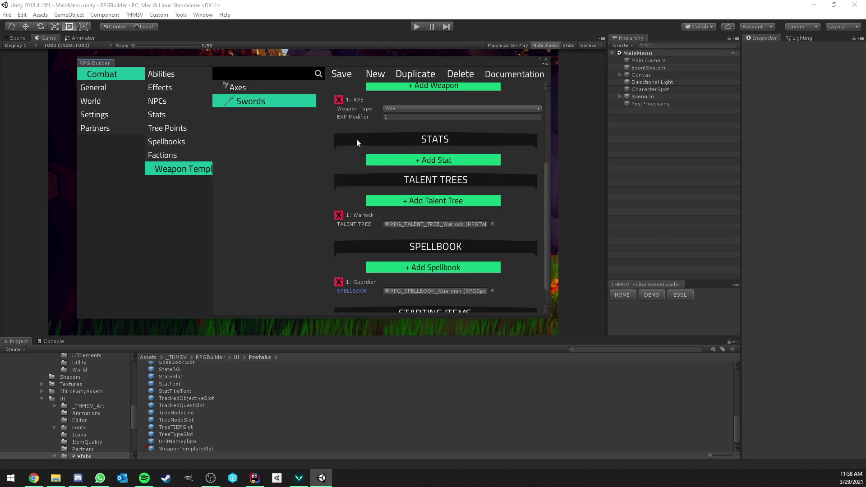
Step: On the Axes template, add and then remove extra talent tree slots, leaving only Berserker
click(275, 88)
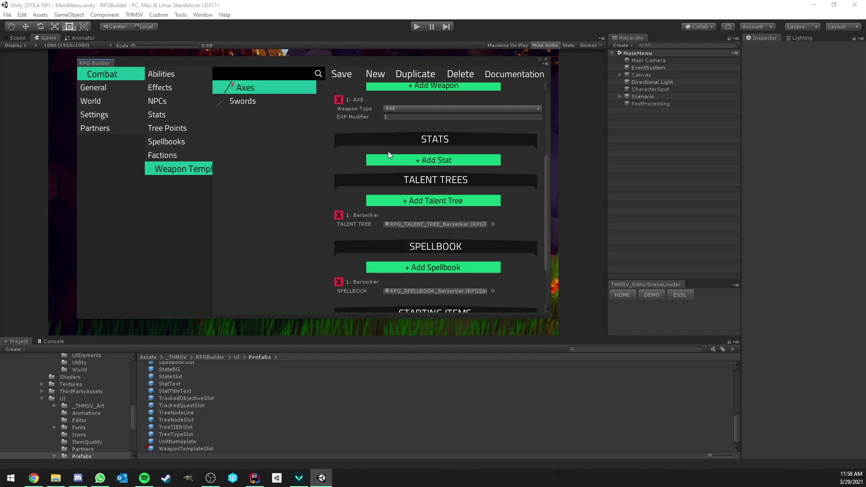
scroll(418, 168, down, 1)
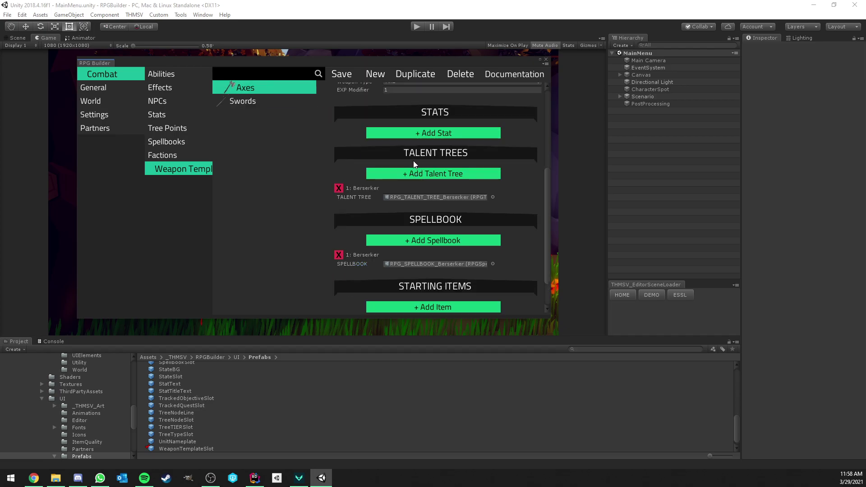
scroll(393, 171, down, 2)
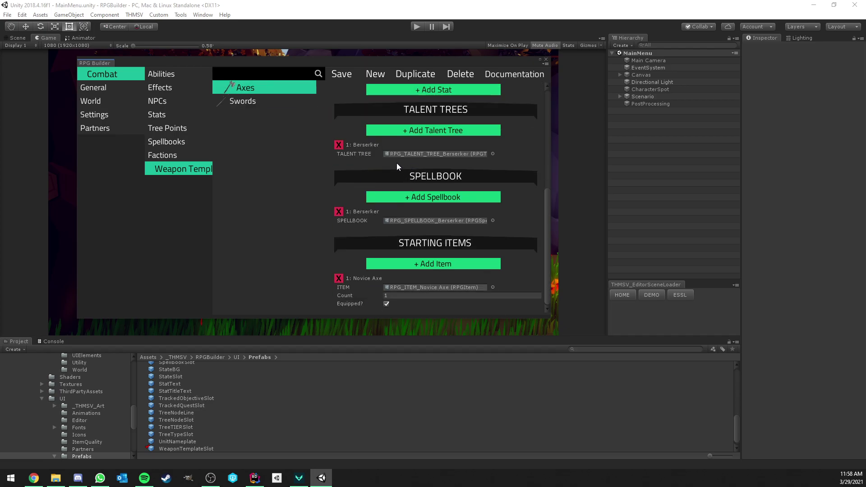
click(382, 131)
click(383, 130)
click(383, 131)
click(383, 131)
click(339, 173)
click(339, 173)
click(339, 173)
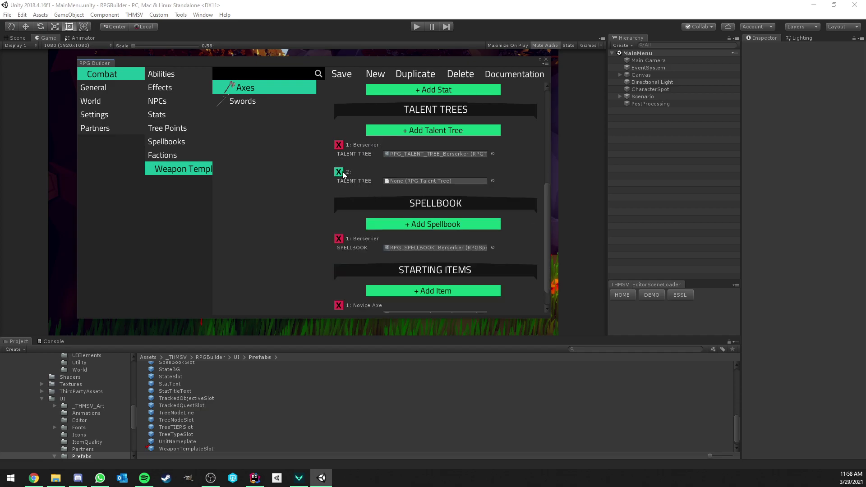
click(338, 172)
scroll(374, 159, up, 2)
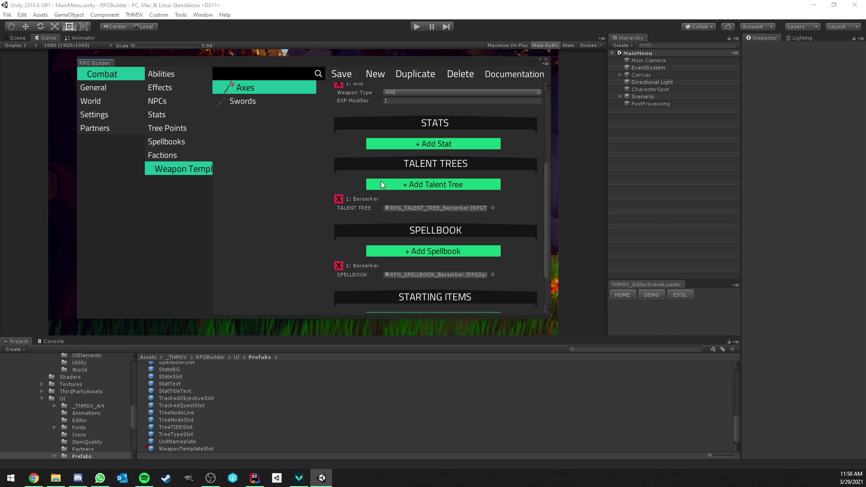
scroll(384, 176, down, 3)
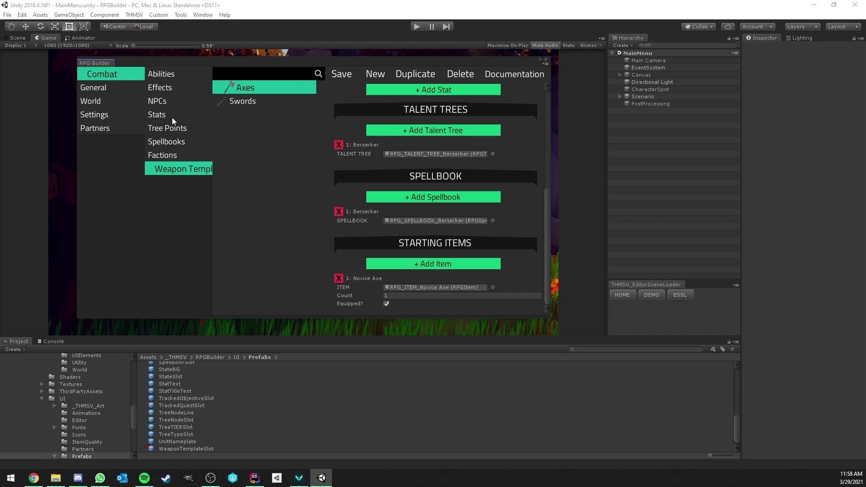
click(100, 88)
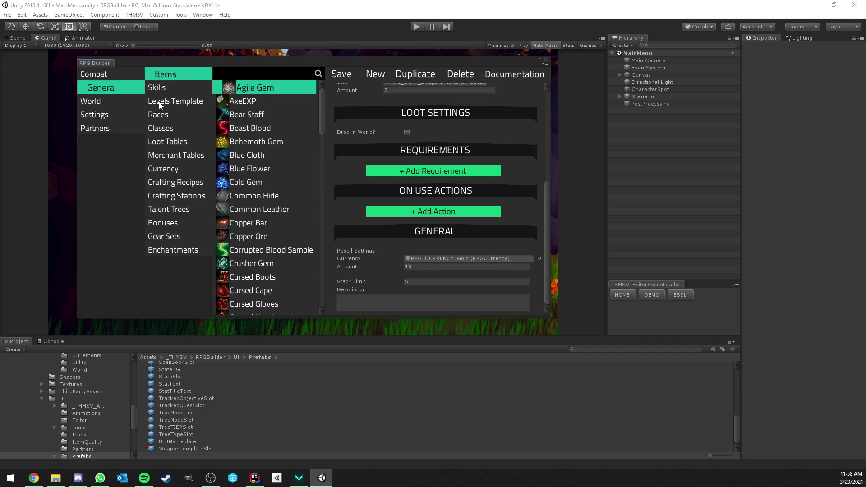
click(168, 128)
scroll(374, 161, up, 10)
scroll(420, 167, down, 8)
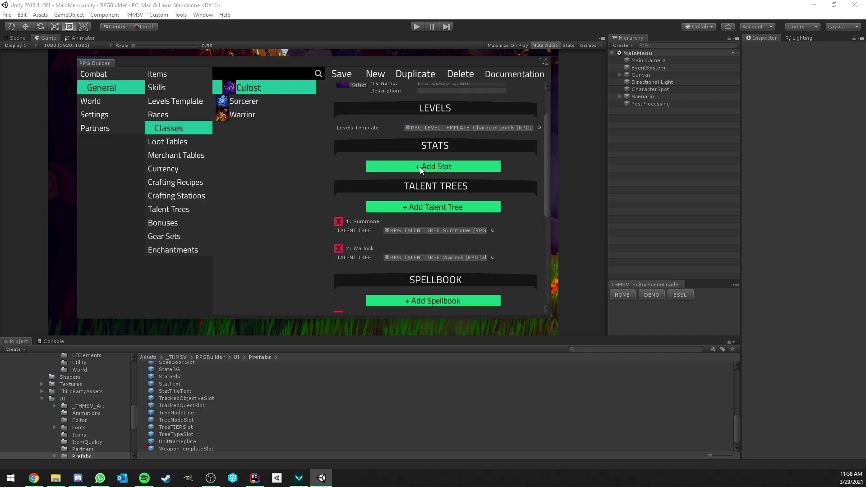
scroll(419, 172, down, 3)
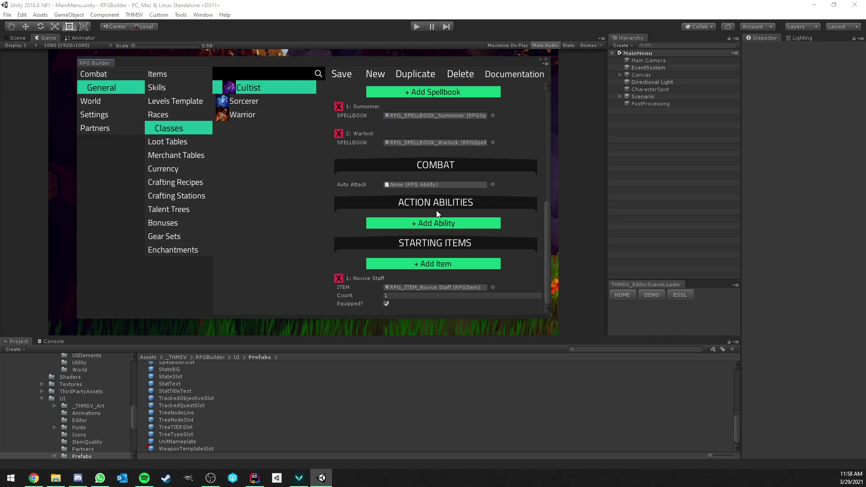
scroll(411, 243, up, 4)
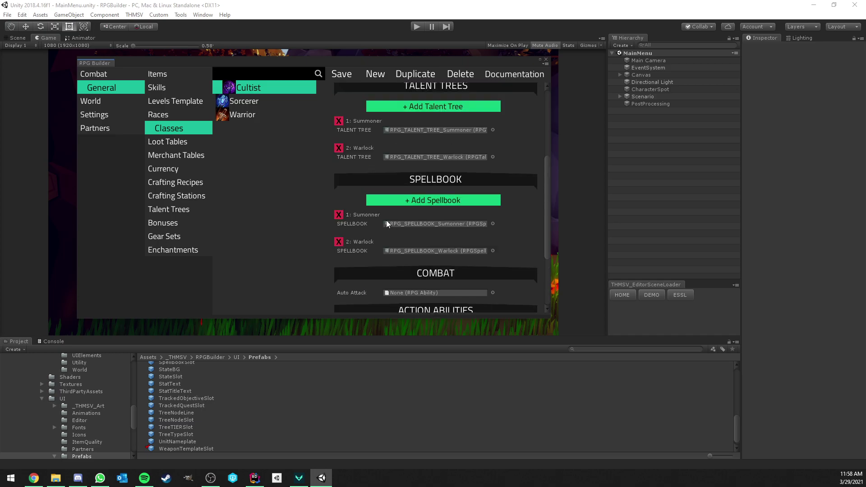
scroll(392, 220, down, 4)
scroll(394, 206, up, 1)
scroll(383, 201, up, 7)
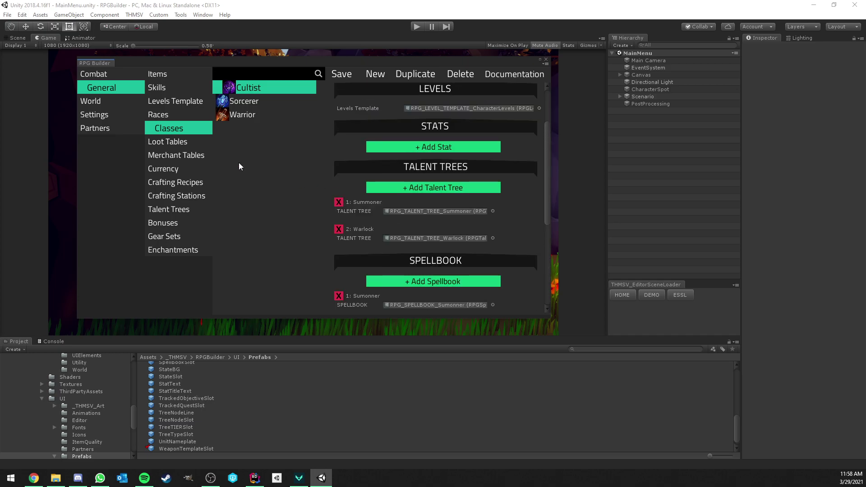
click(169, 101)
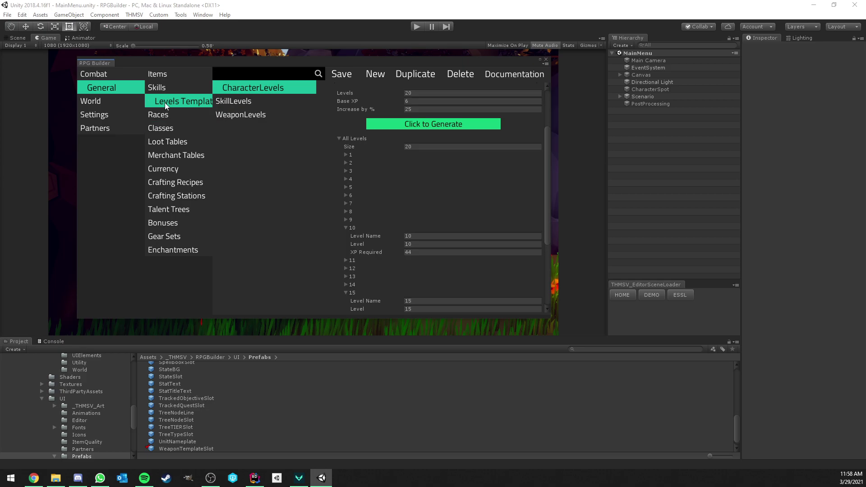
click(93, 75)
click(174, 168)
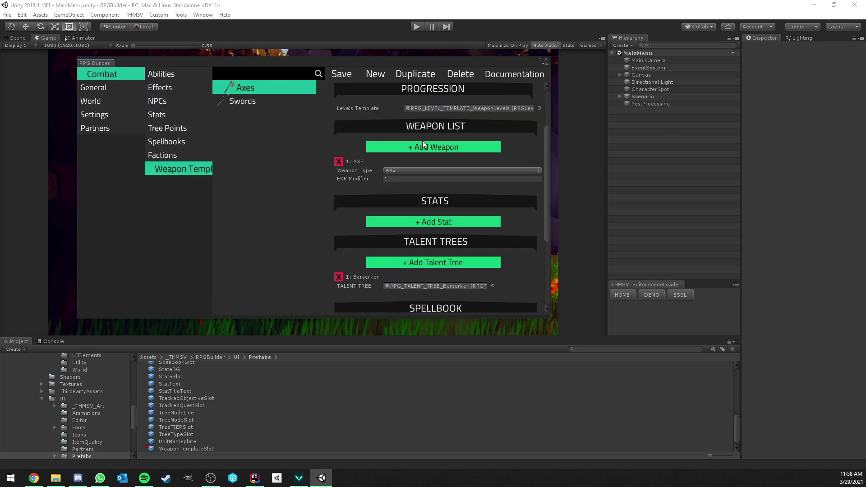
scroll(423, 139, down, 5)
scroll(401, 170, up, 5)
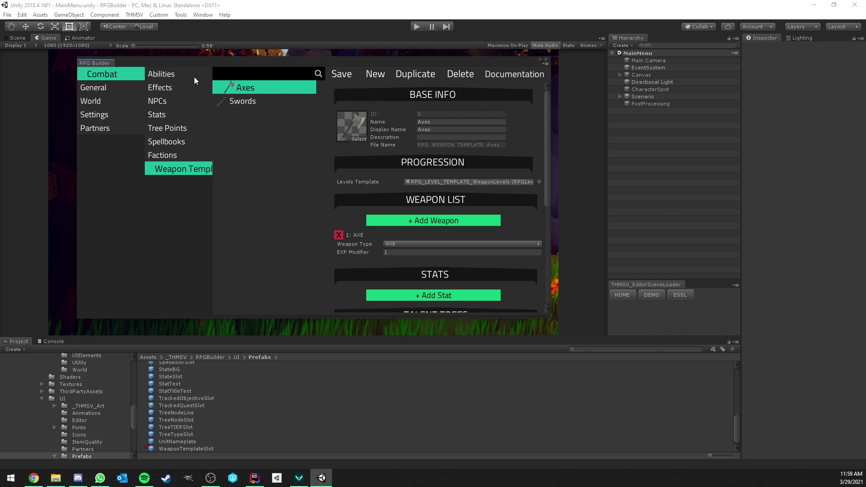
click(92, 88)
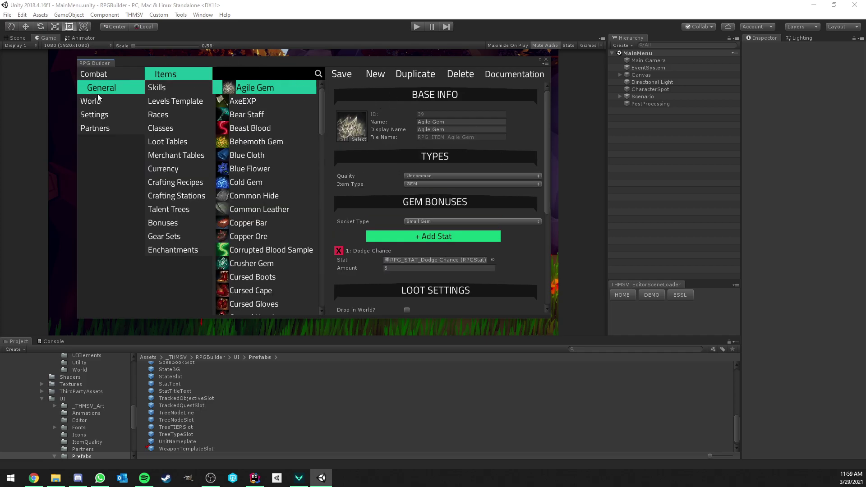
click(163, 115)
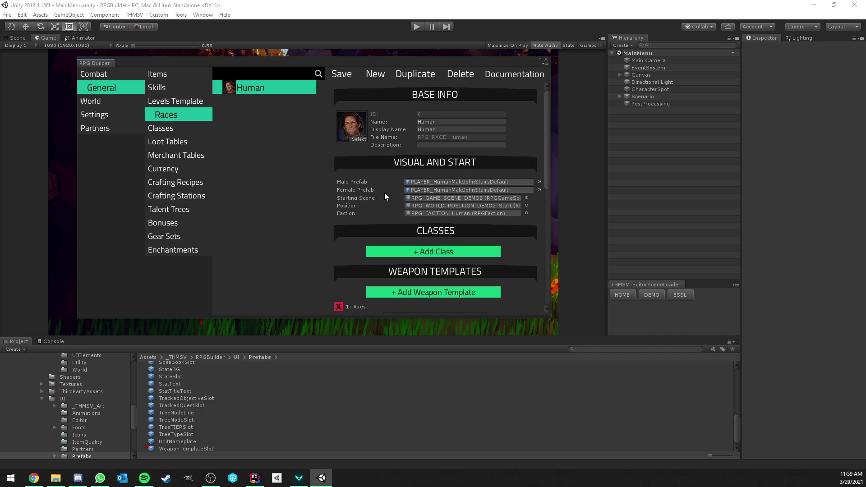
scroll(360, 183, down, 5)
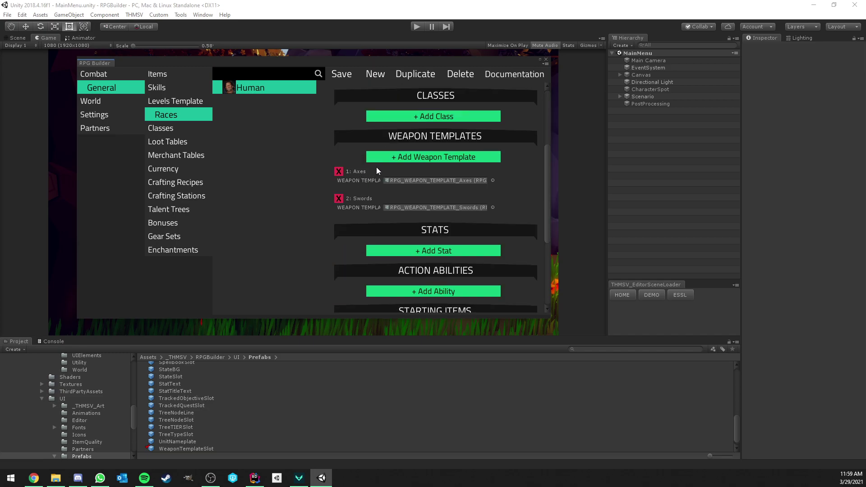
scroll(382, 169, up, 1)
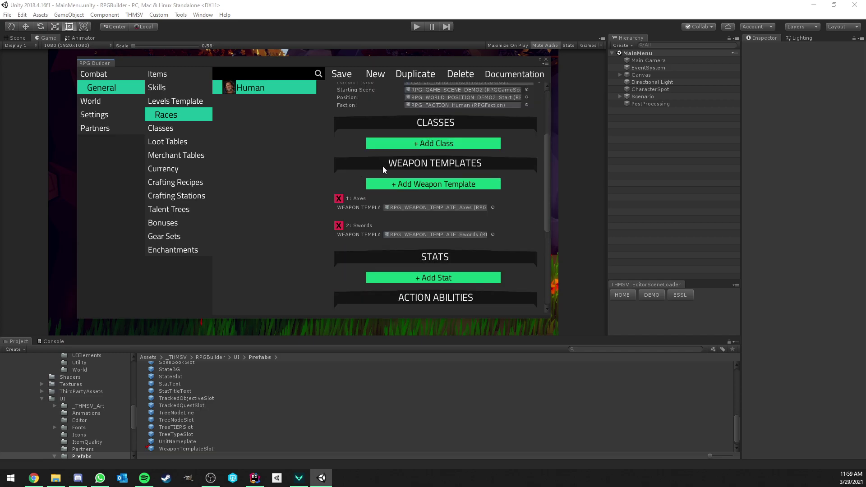
click(422, 145)
click(338, 160)
click(404, 145)
click(404, 145)
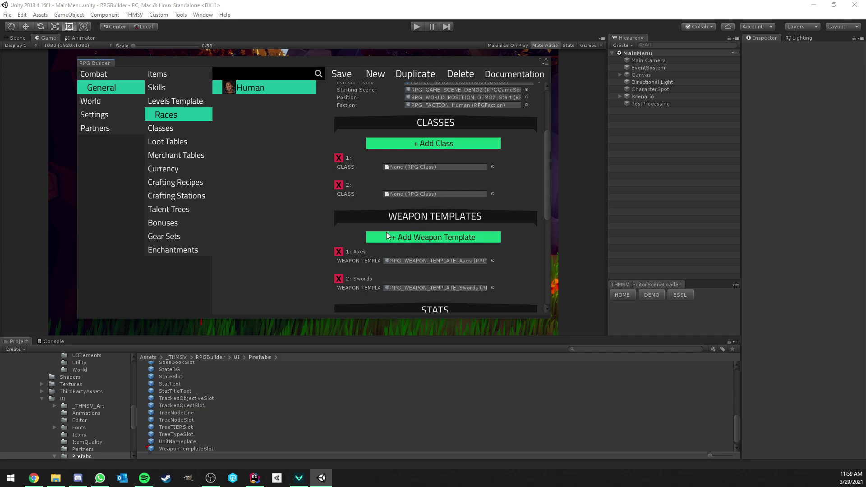
click(338, 184)
click(338, 157)
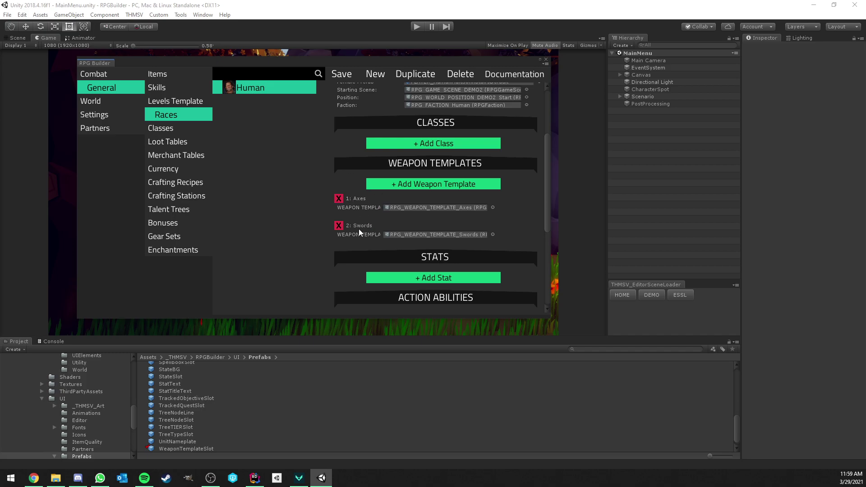
scroll(372, 211, down, 8)
scroll(375, 209, up, 7)
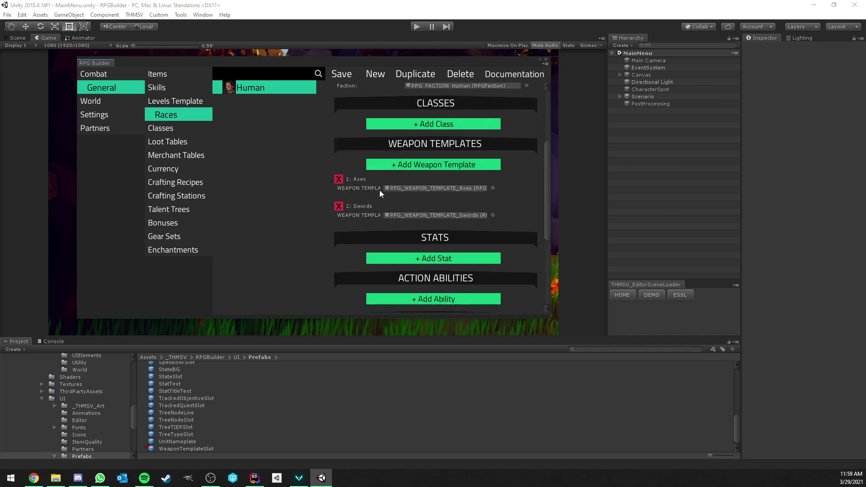
Step: Enable Using Classes in the Combat settings, then close the RPG Builder window
click(123, 111)
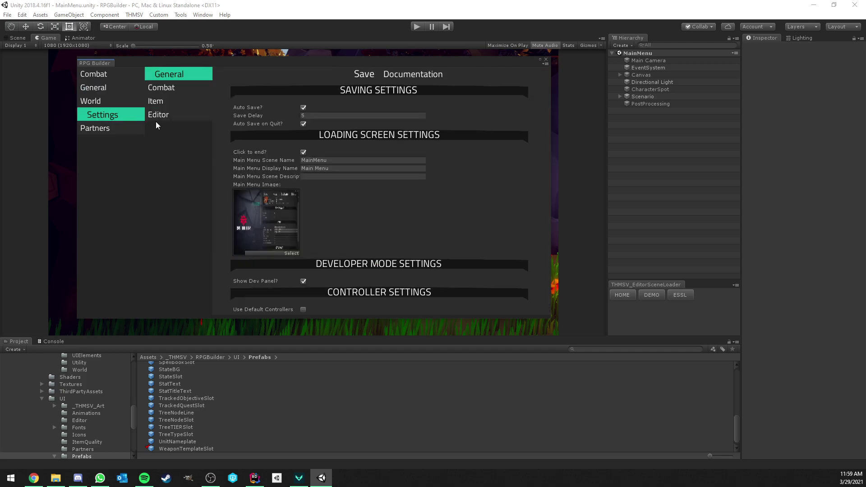
click(167, 90)
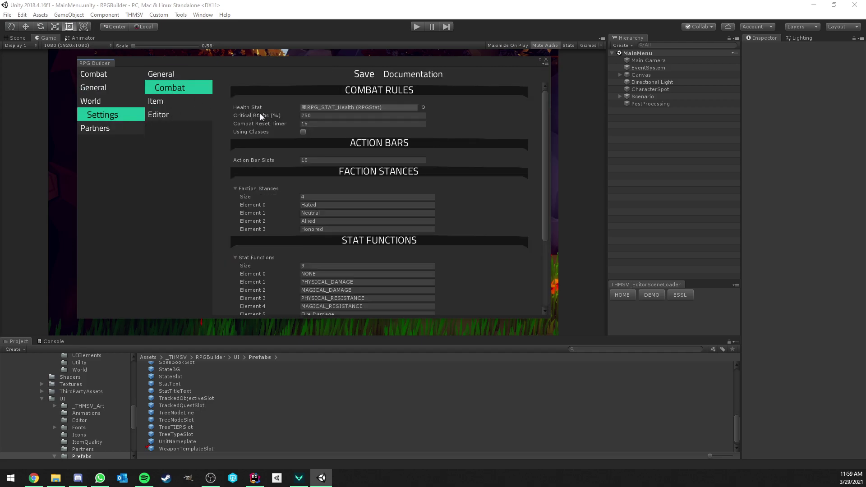
click(302, 132)
scroll(396, 110, down, 4)
scroll(459, 121, up, 4)
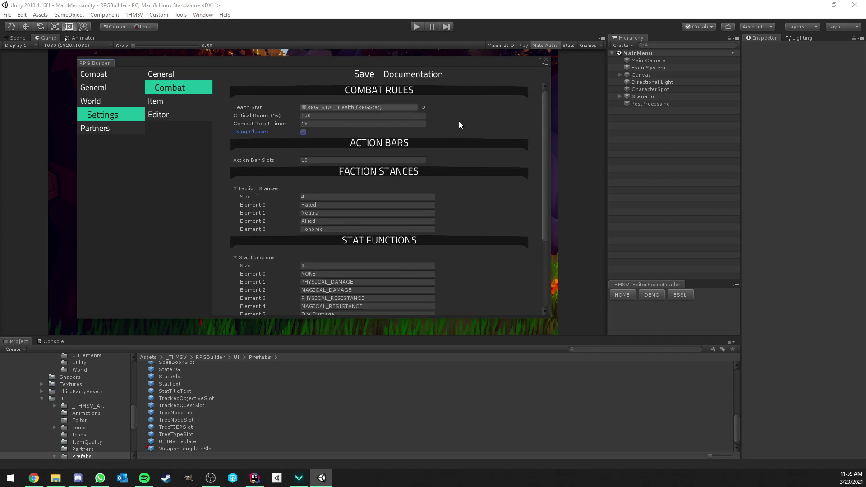
click(545, 59)
Step: Start play mode, create a new character named 'Test' and enter the game
click(417, 27)
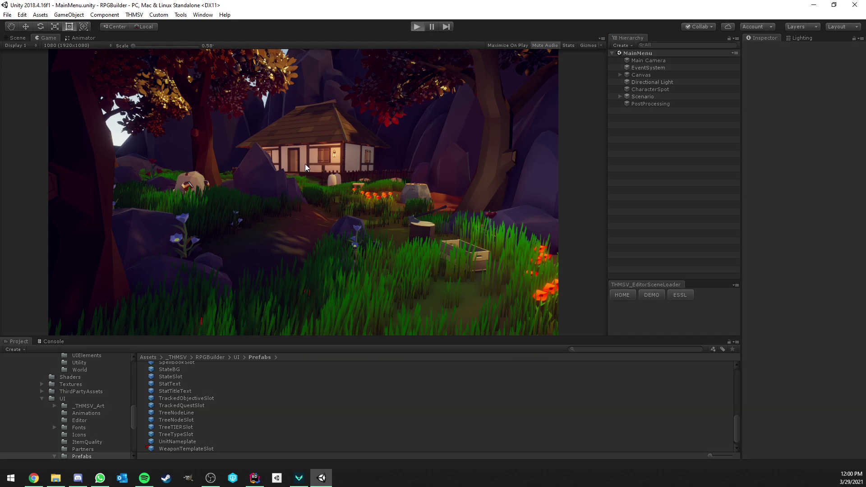
click(304, 203)
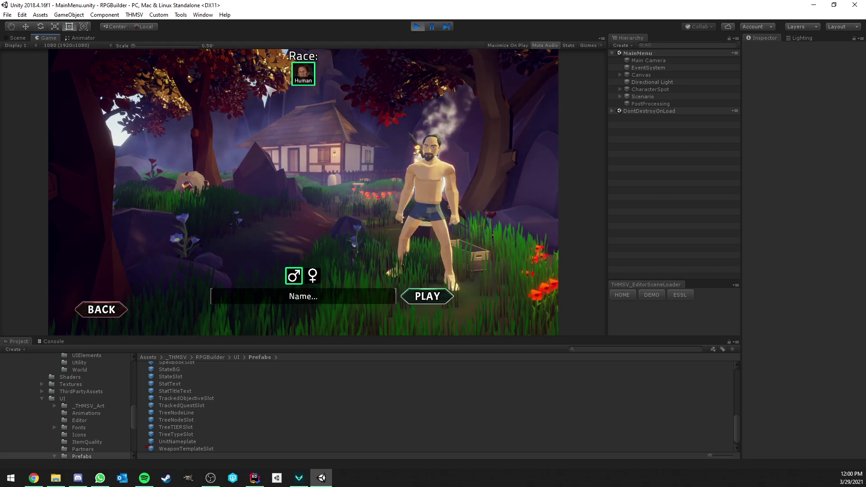
click(319, 296)
text(Test)
click(425, 296)
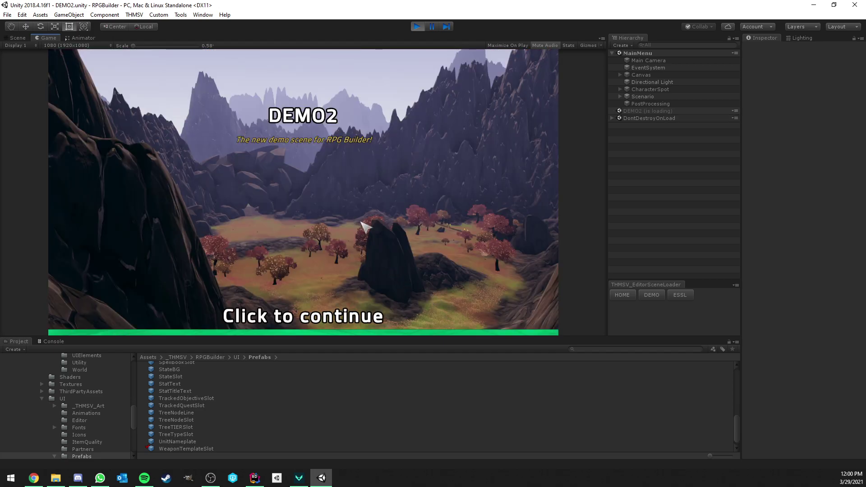
click(362, 226)
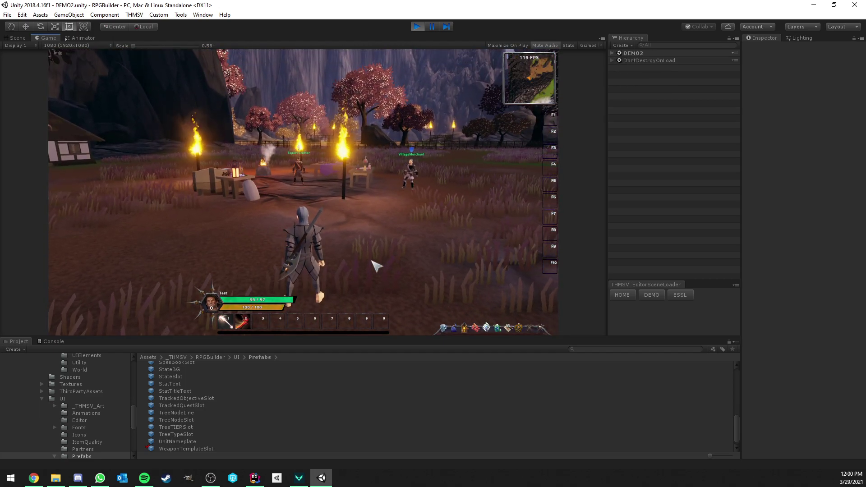
Step: Check the character panel, then bring up the Weapons progress panel
click(444, 327)
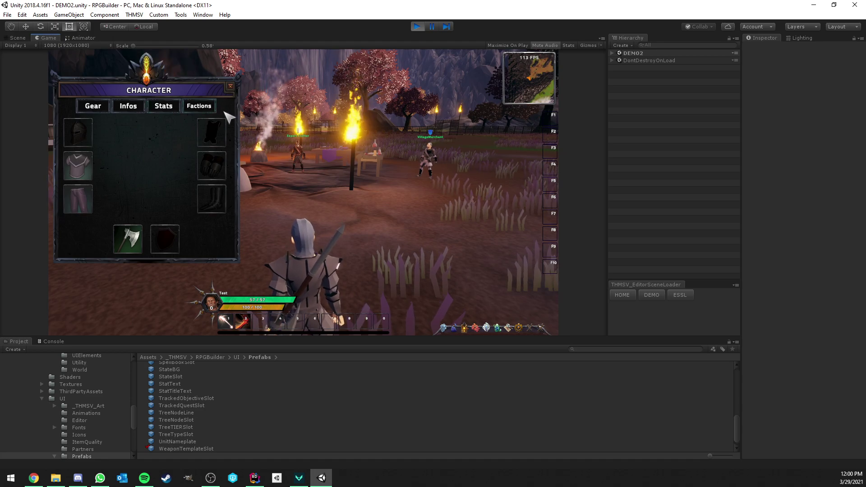
click(230, 86)
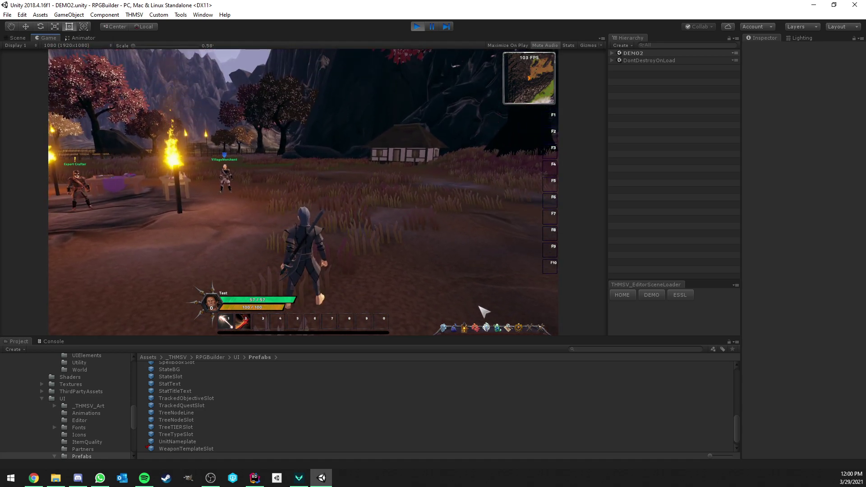
click(542, 328)
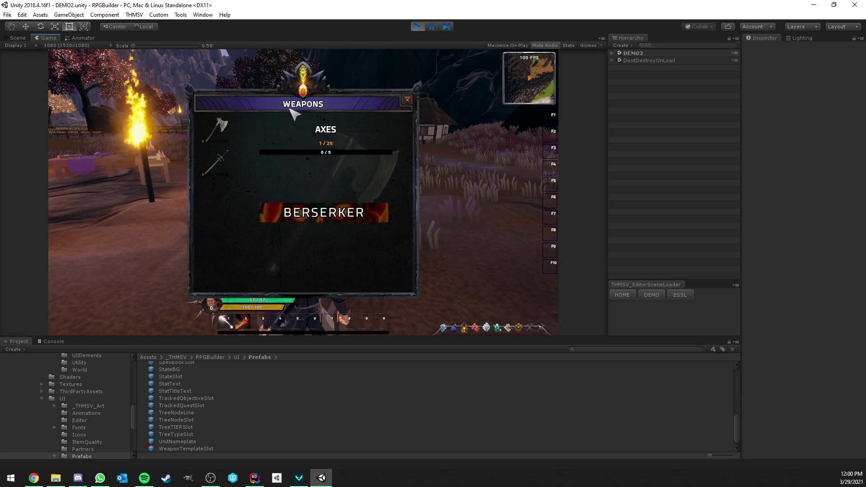
Step: Switch between the Axes and Swords entries to compare their weapon progress
click(213, 163)
click(219, 128)
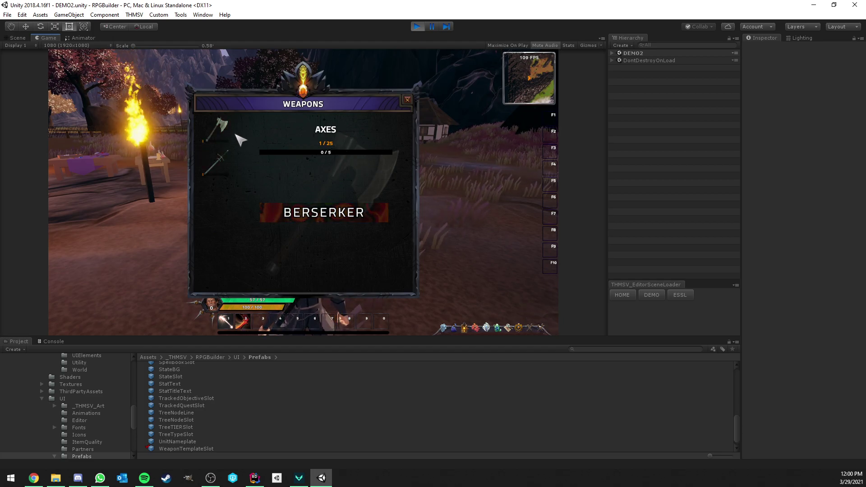
click(226, 168)
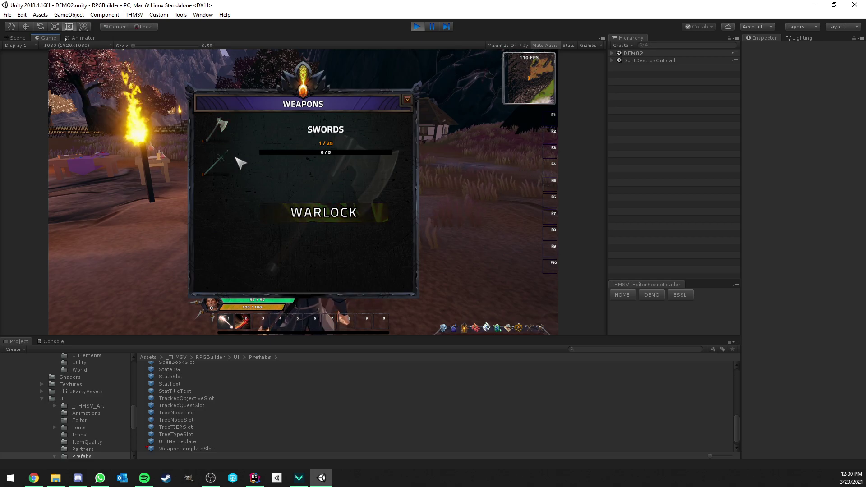
click(220, 129)
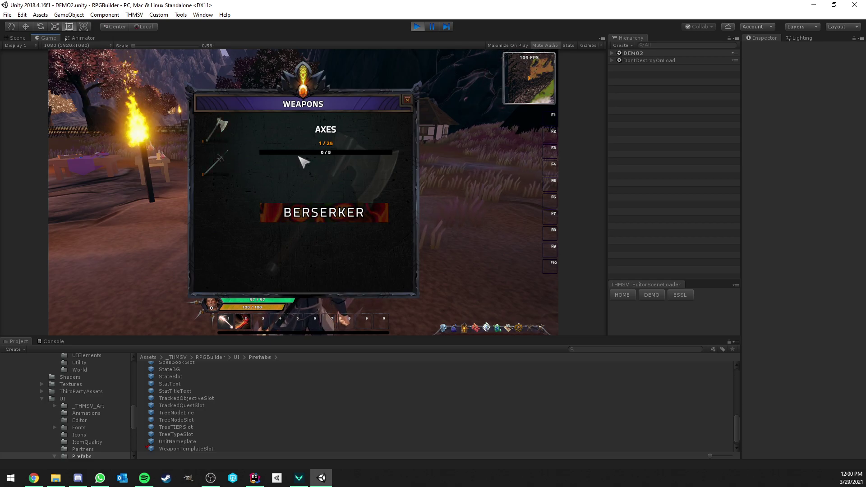
click(220, 167)
click(221, 128)
click(220, 165)
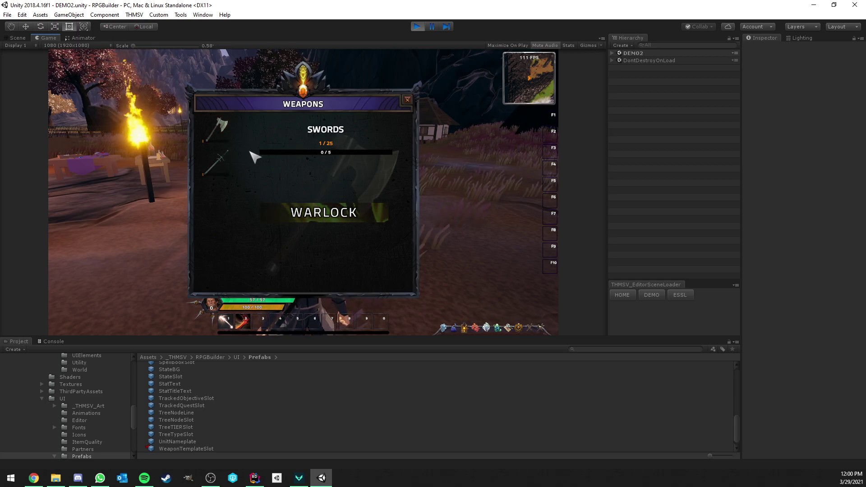
click(221, 125)
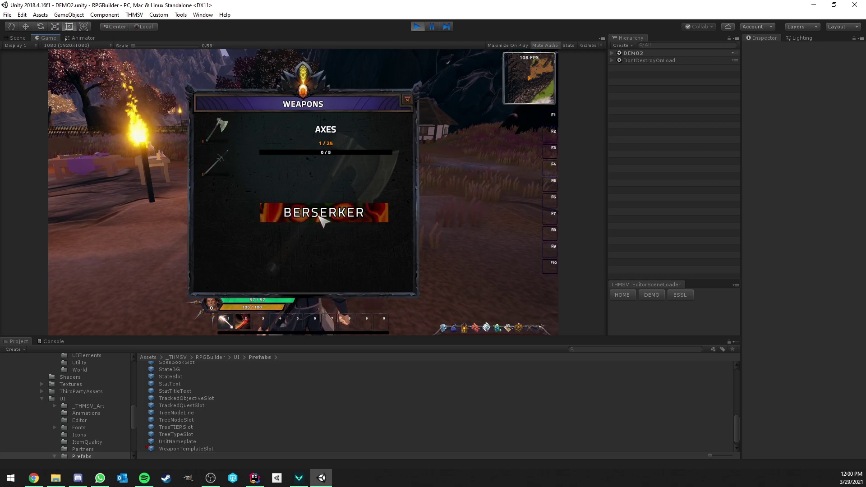
Step: Open and close the Berserker and Warlock talent trees, then close and reopen the Weapons panel
click(322, 217)
click(109, 97)
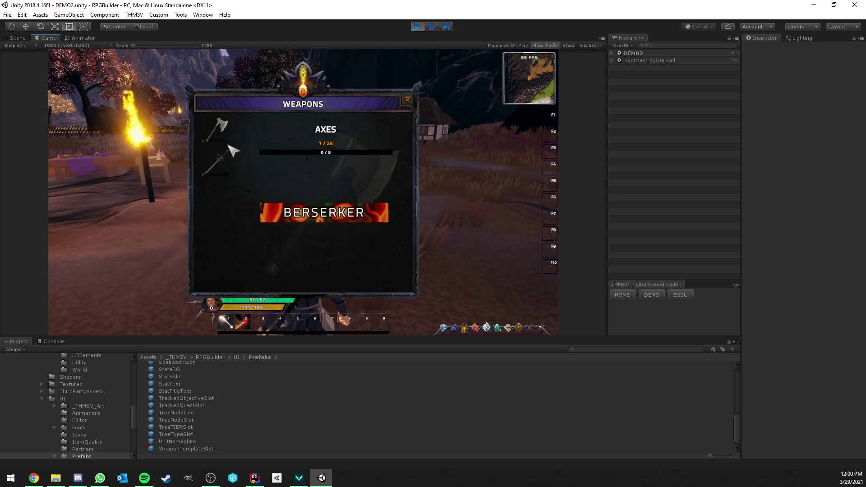
click(223, 165)
click(328, 218)
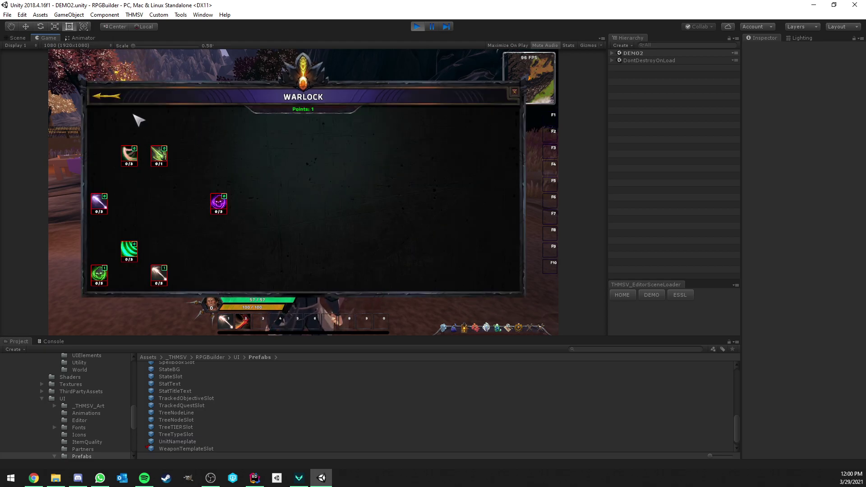
click(115, 99)
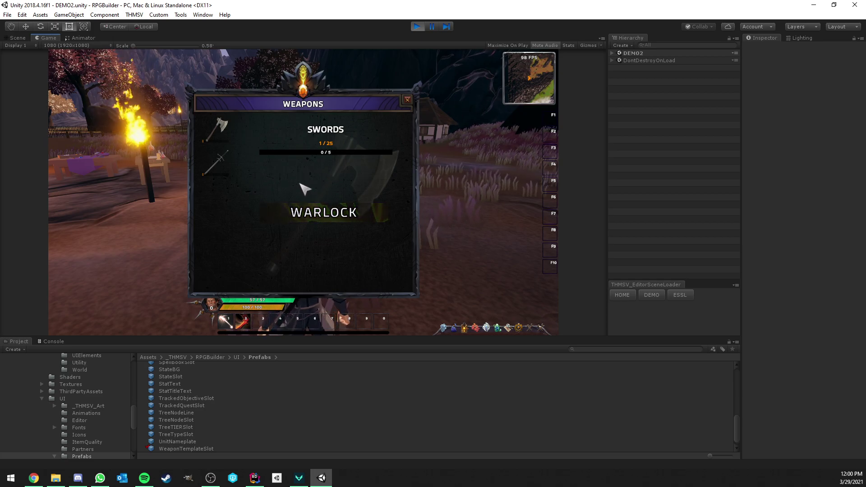
click(218, 133)
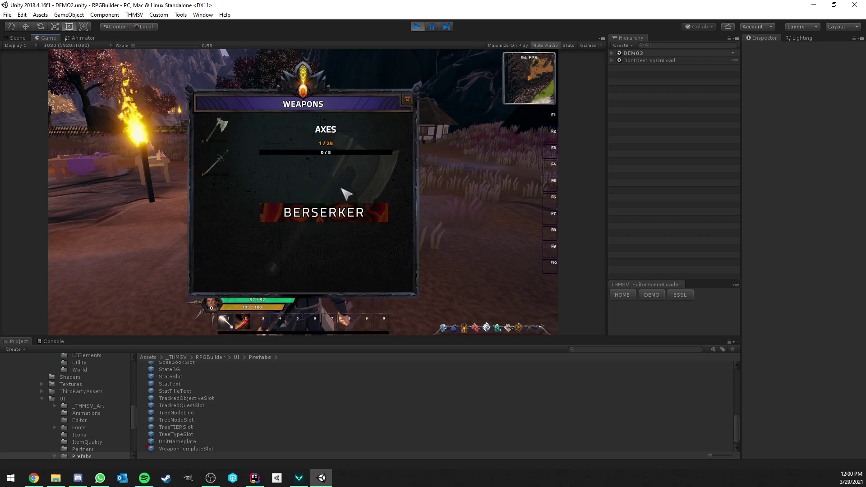
click(531, 328)
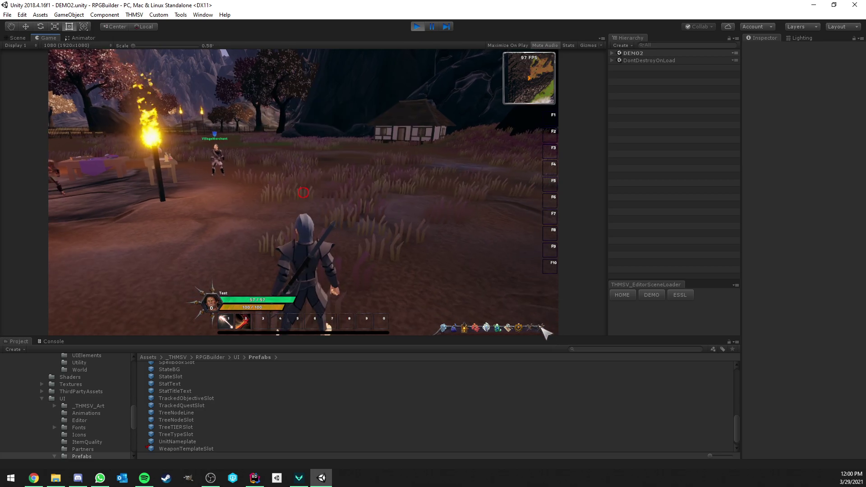
click(530, 327)
key(grave)
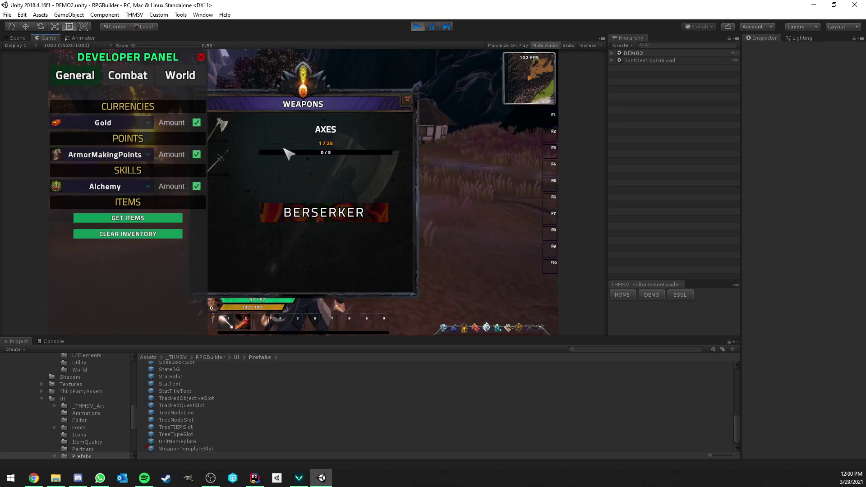
click(125, 77)
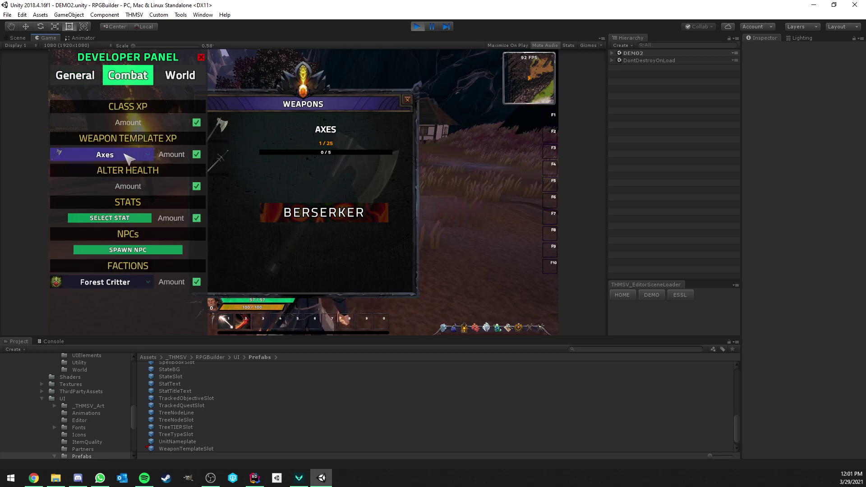
click(174, 154)
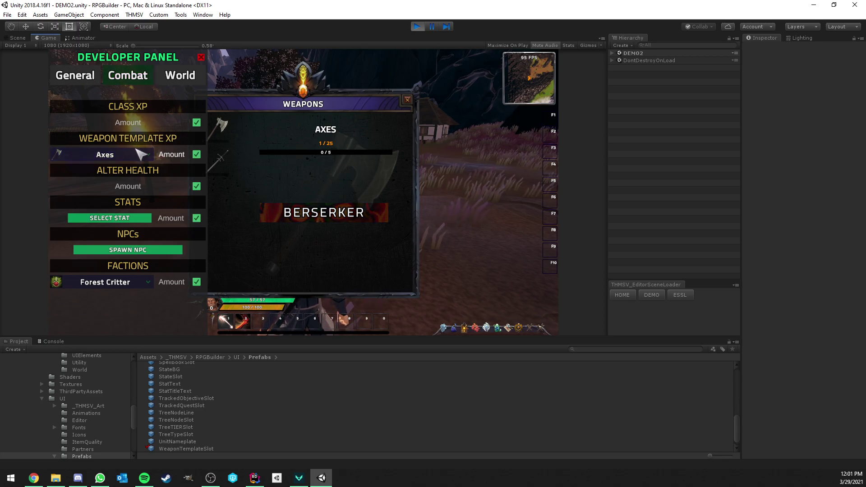
text(100)
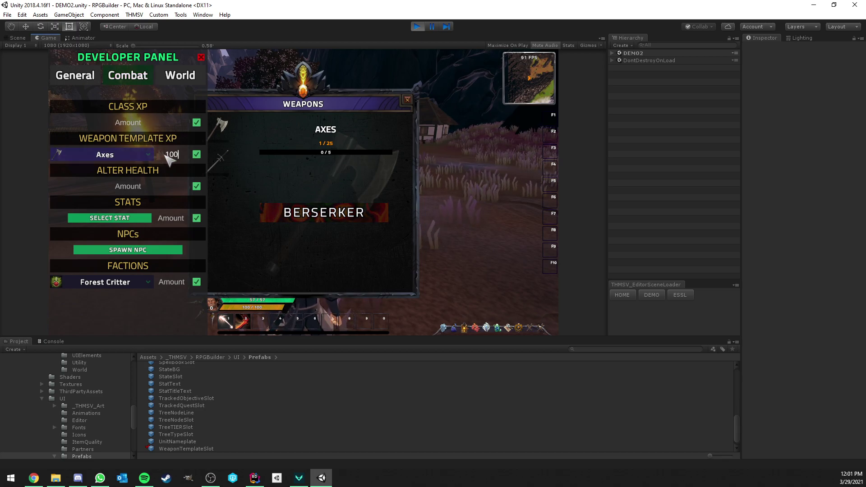
click(196, 154)
click(200, 57)
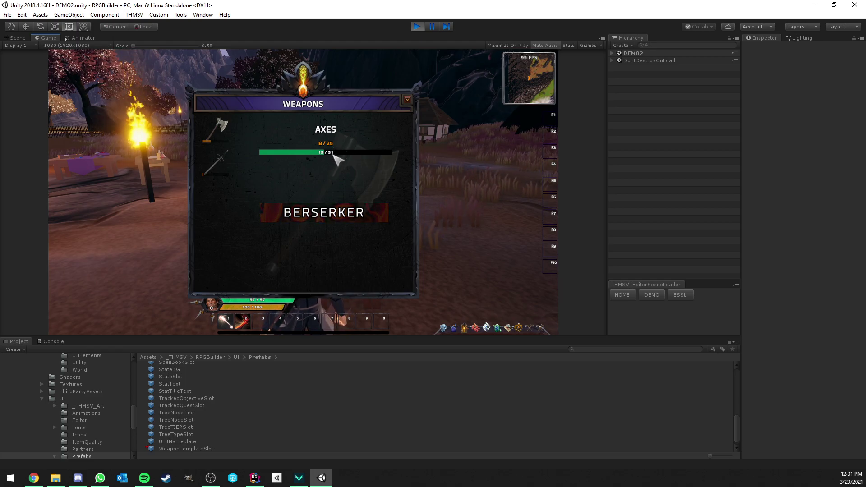
click(324, 216)
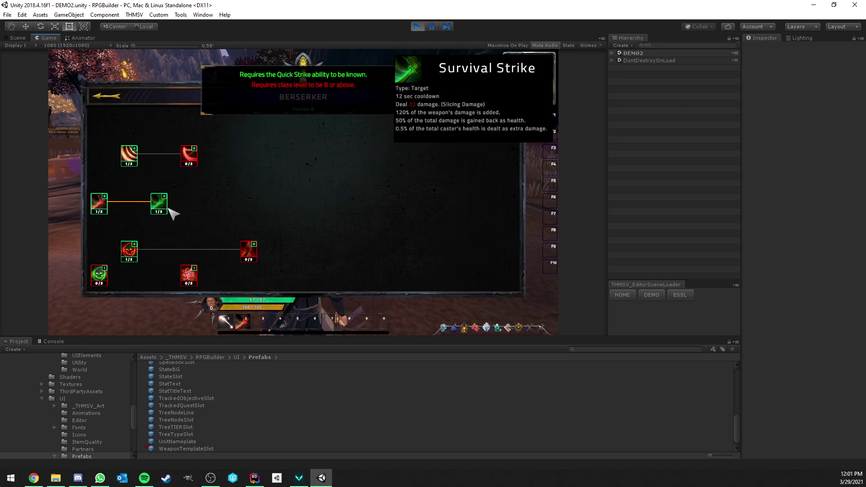
mouse_move(136, 258)
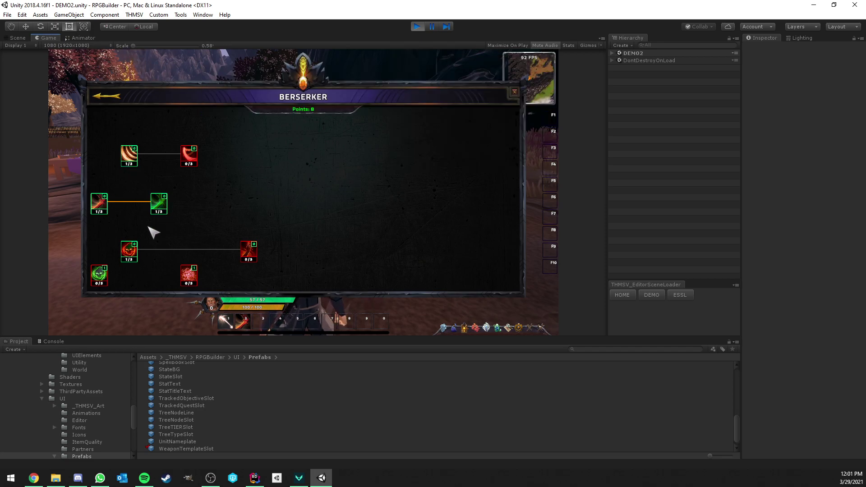
key(Escape)
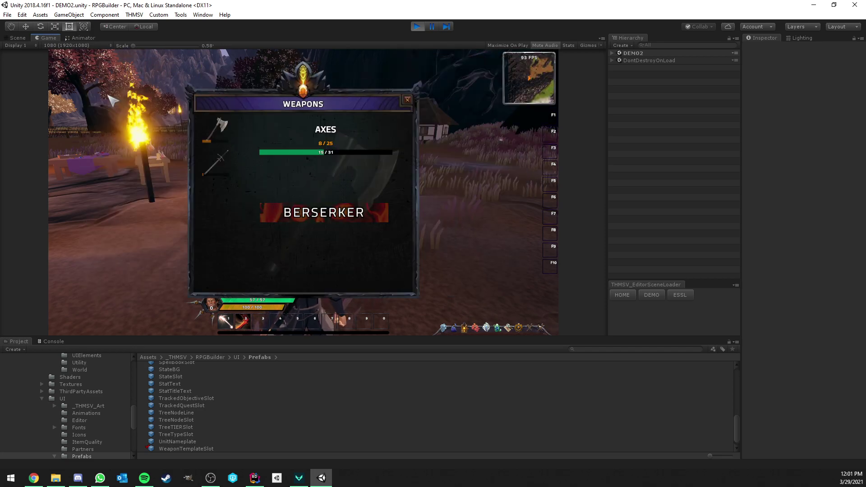
Step: Close Weapons and view the Spellbook's hammer and axe ability tabs
click(407, 100)
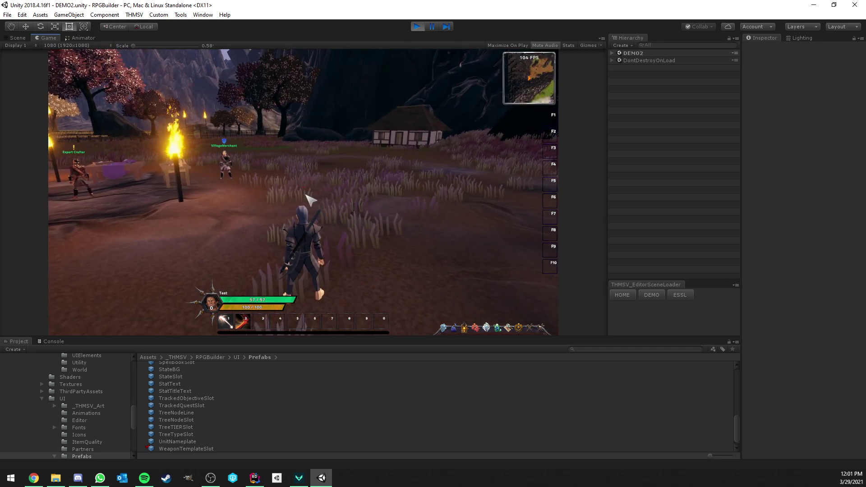
click(465, 330)
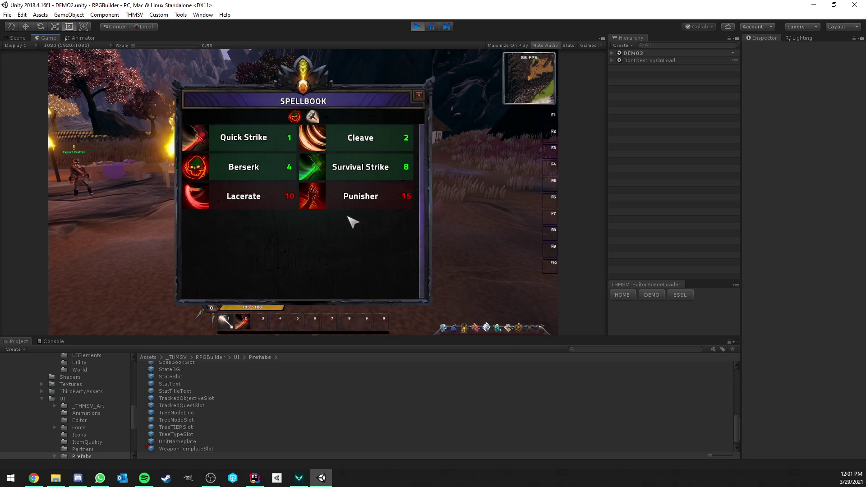
click(312, 117)
click(294, 116)
click(310, 116)
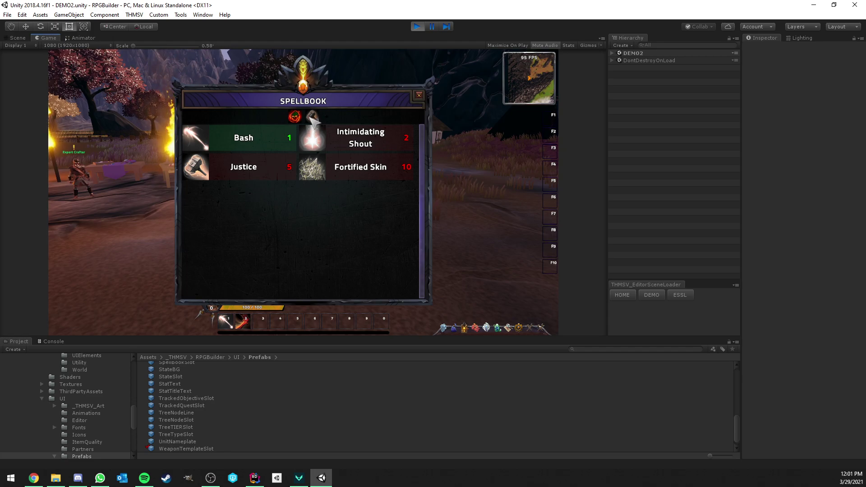
click(294, 117)
Step: Place Quick Strike, Cleave and Berserk on action bar slots 3, 4 and 5
mouse_move(303, 167)
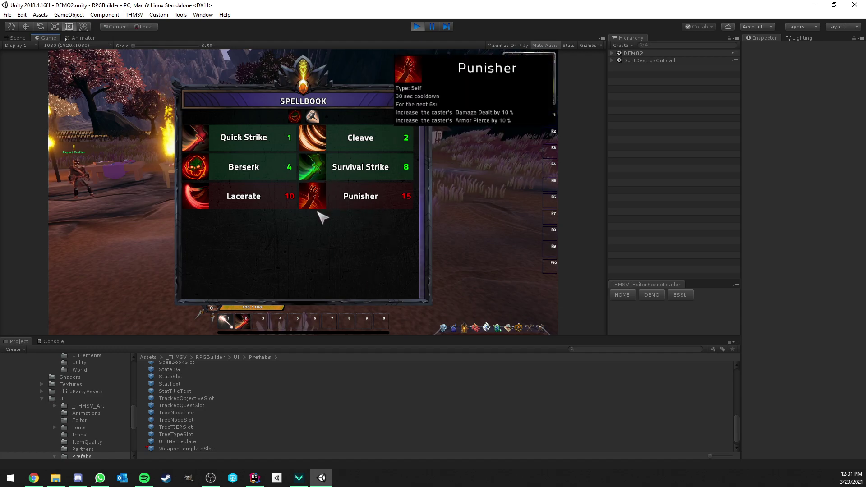
mouse_move(202, 137)
drag(202, 138, 262, 321)
drag(312, 138, 278, 321)
drag(196, 167, 295, 321)
mouse_move(410, 162)
click(422, 97)
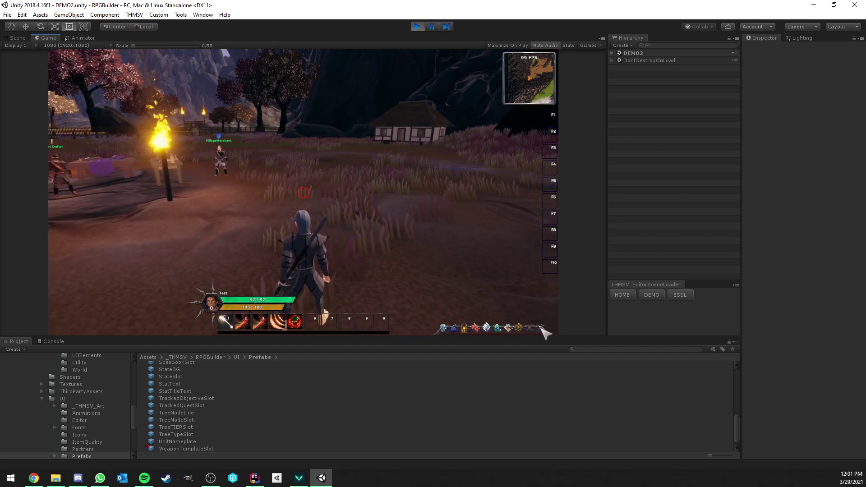
Step: Get the axe items from the F12 developer panel's item grid by searching 'axe'
key(F12)
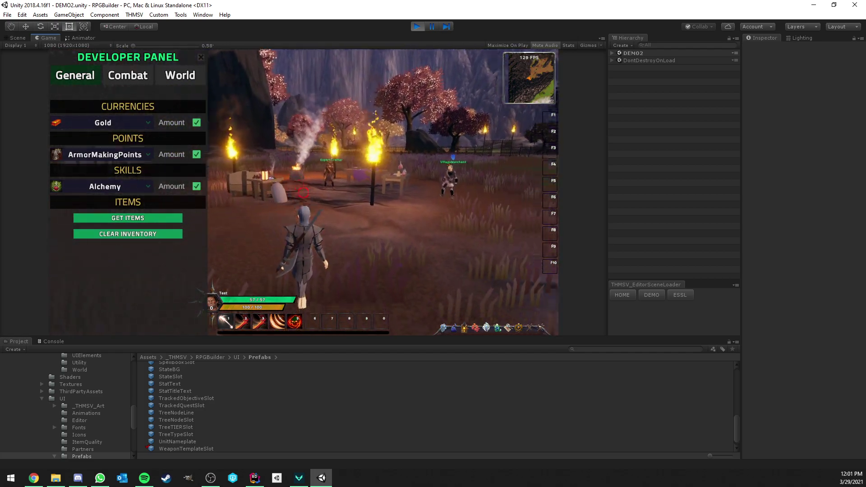
click(128, 218)
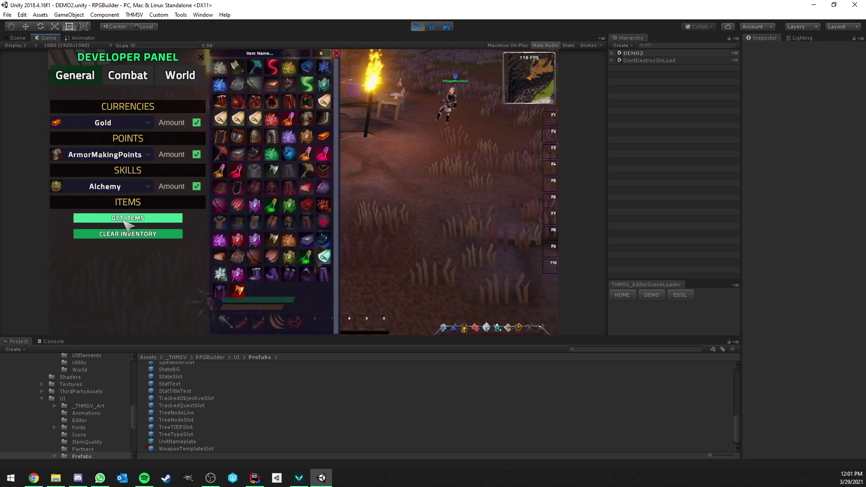
click(272, 54)
text(axe)
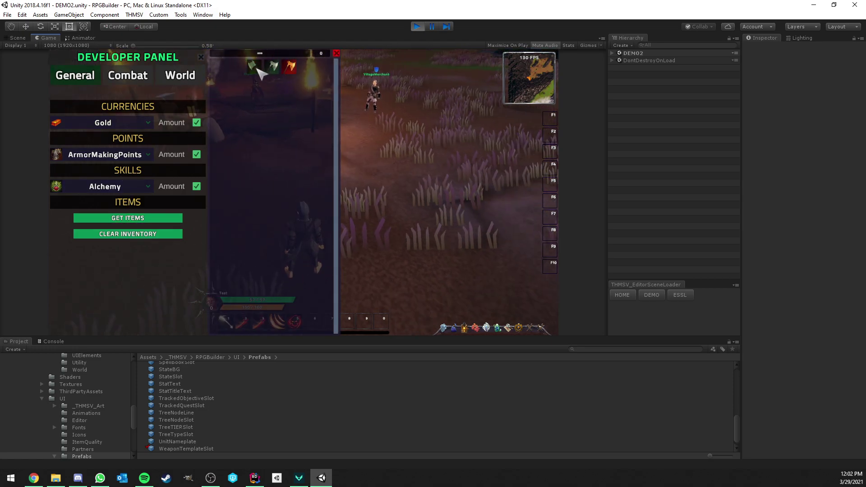
key(Escape)
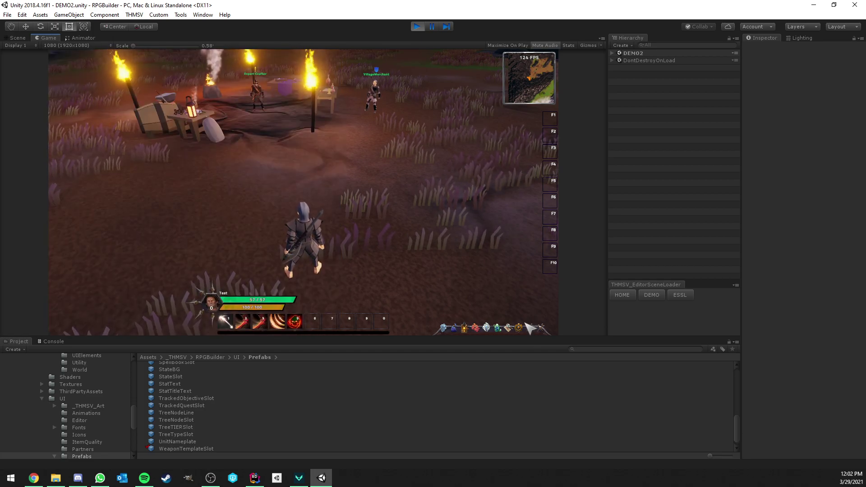
Step: Consume the three AxeEXP items to raise the Axes weapon level from 8 to 10
key(k)
key(i)
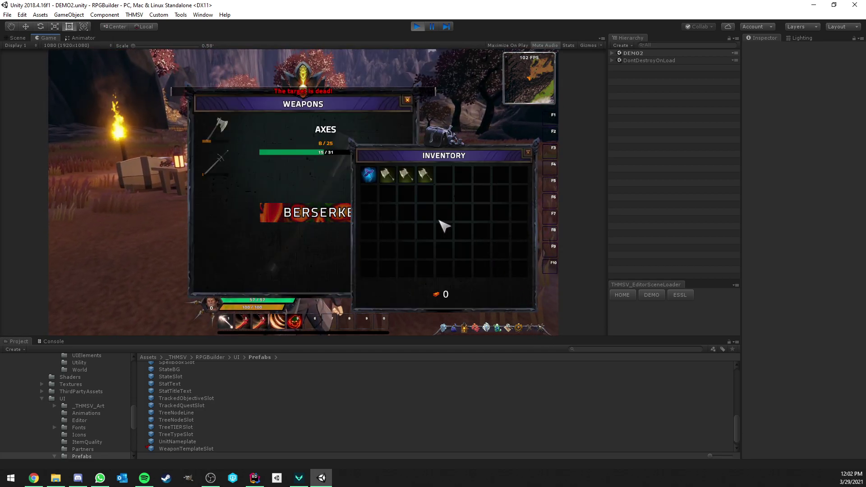
mouse_move(393, 185)
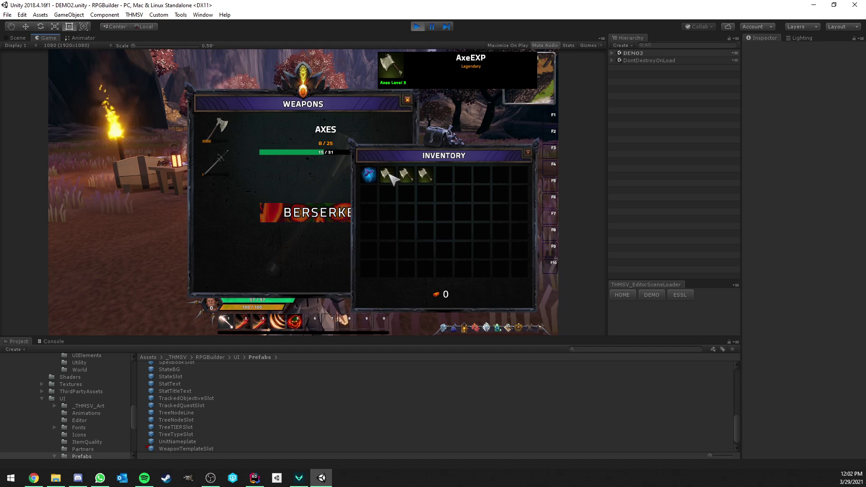
right_click(392, 179)
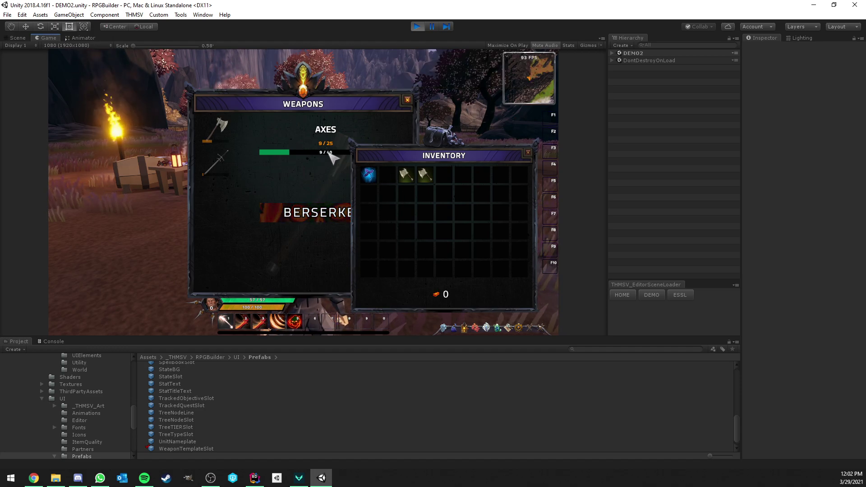
right_click(407, 178)
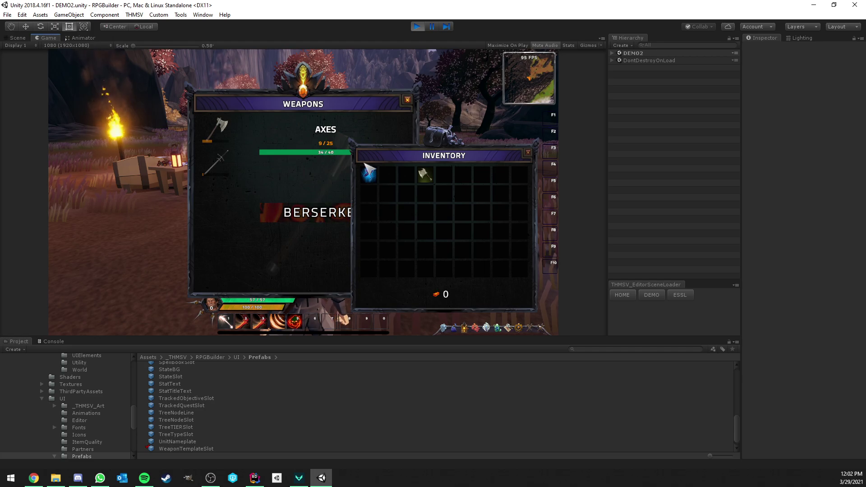
right_click(426, 178)
Step: Close the inventory and Weapons panels and stop play mode
click(528, 152)
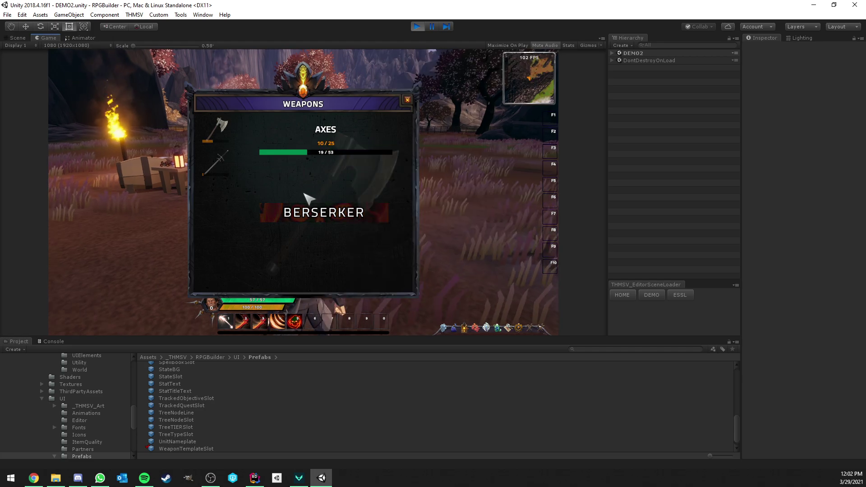
click(407, 100)
right_drag(303, 193, 339, 212)
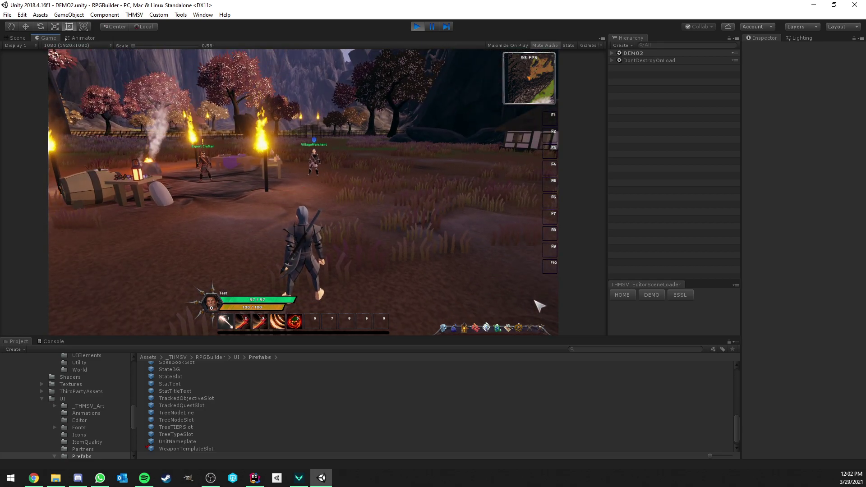
click(417, 26)
click(134, 15)
Step: Open the TalentPoints tree point in RPG Builder and scroll to its gain requirements
click(158, 68)
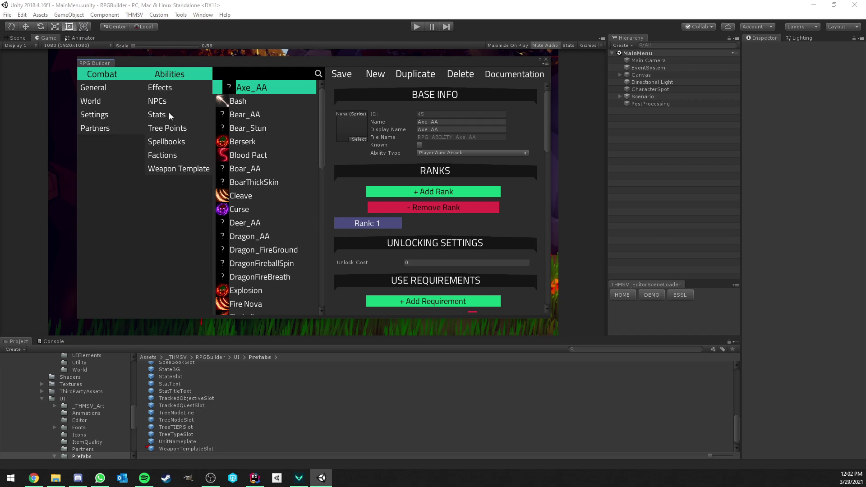
click(177, 128)
click(262, 116)
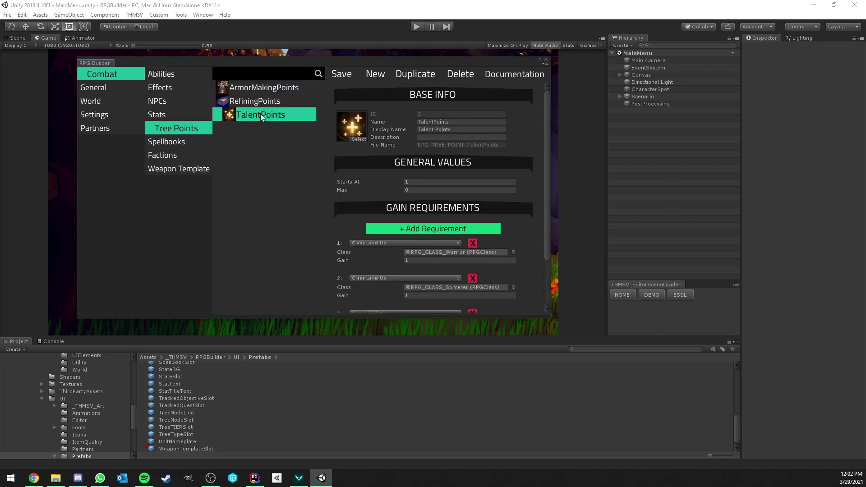
scroll(437, 167, down, 3)
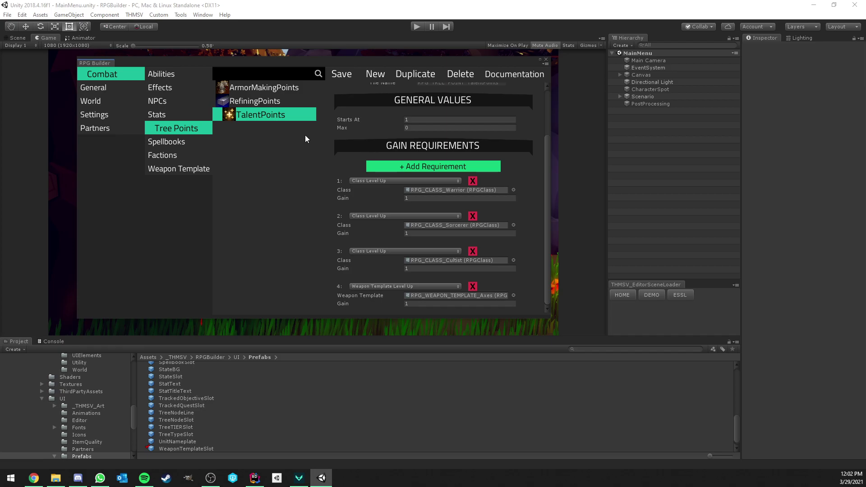
scroll(386, 172, up, 3)
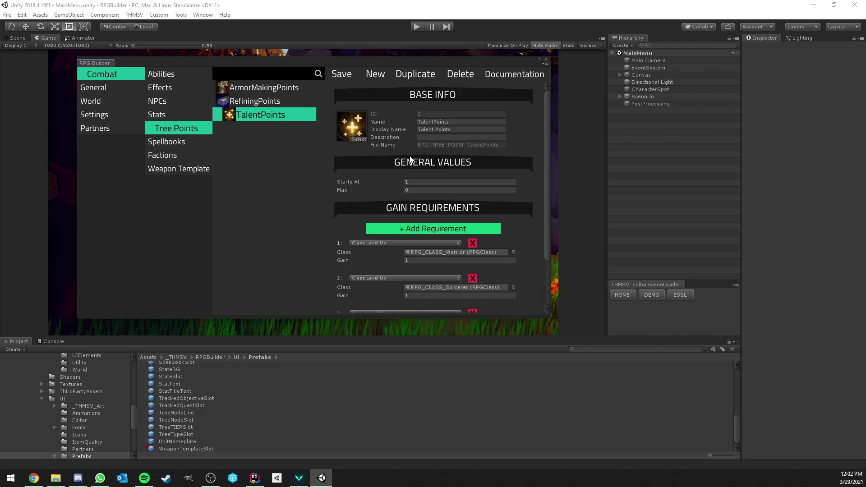
scroll(407, 156, down, 3)
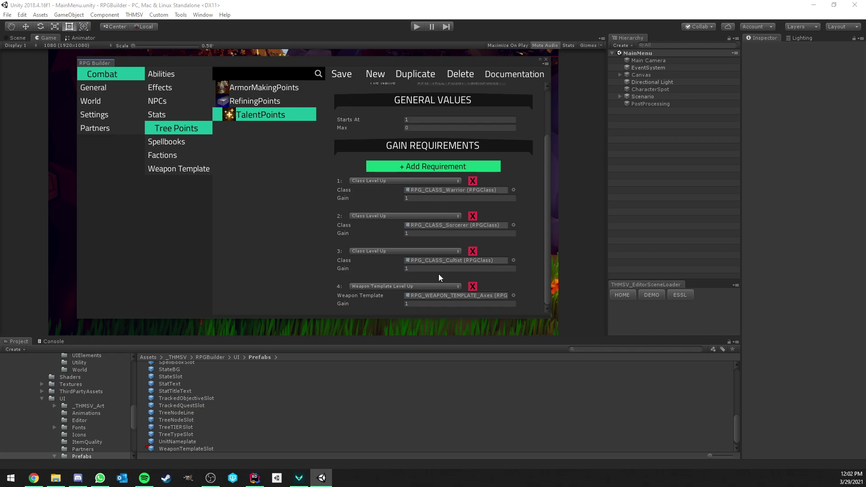
Step: Verify requirement 4 is Weapon Template Level Up for Axes with a gain of 1
click(414, 269)
click(380, 287)
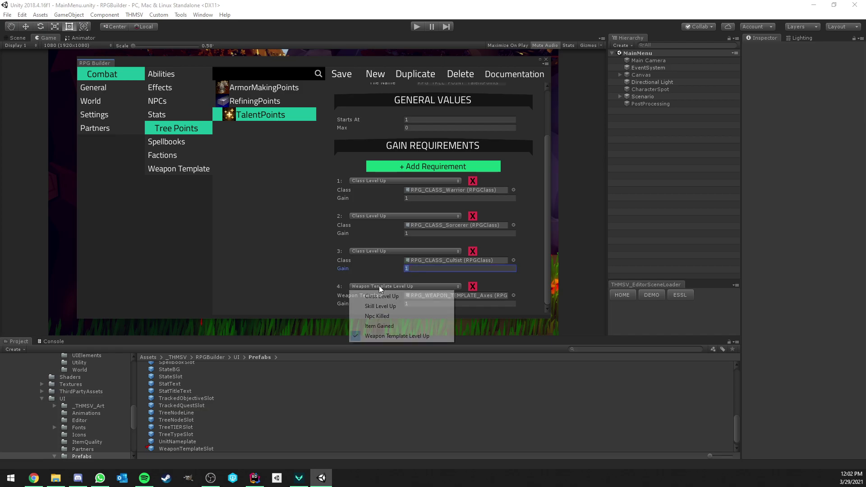
click(389, 337)
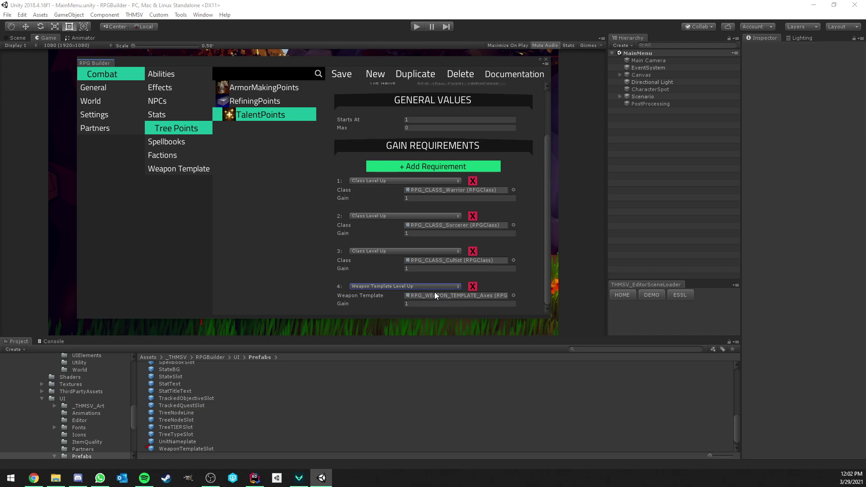
click(417, 304)
Step: Add a Weapon Template Level requirement to Quick Strike in the Berserker talent tree
click(173, 141)
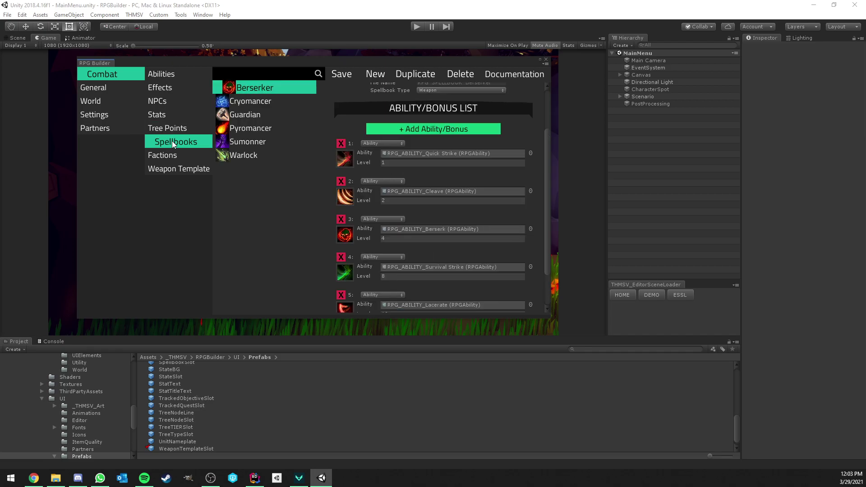
click(132, 86)
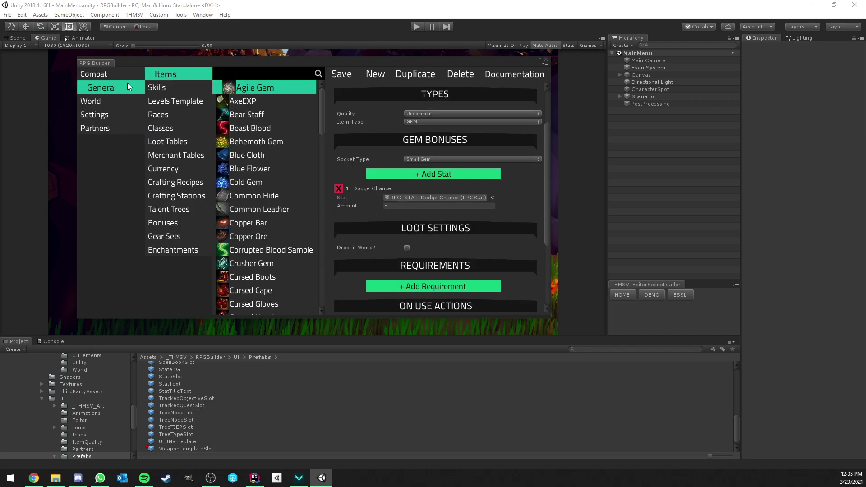
click(173, 210)
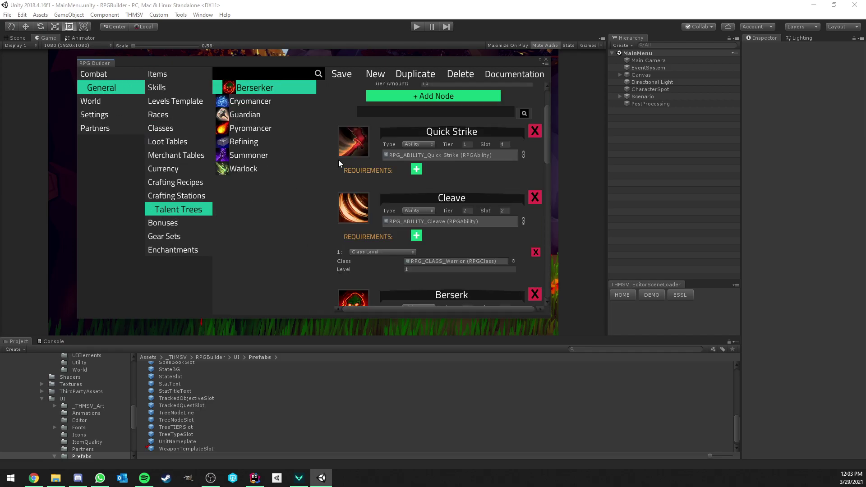
click(416, 170)
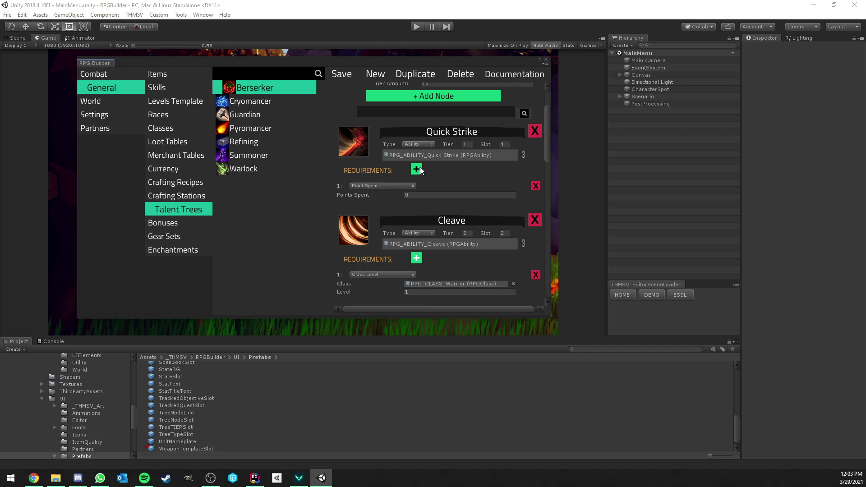
click(383, 185)
click(401, 354)
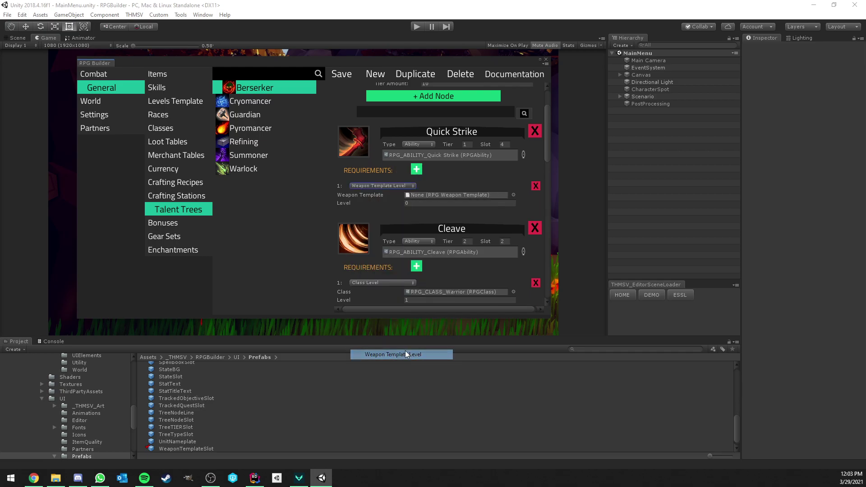
Step: Assign the Axes weapon template to that requirement, then show the Behemoth bonus
click(513, 195)
click(475, 185)
double_click(475, 185)
click(513, 195)
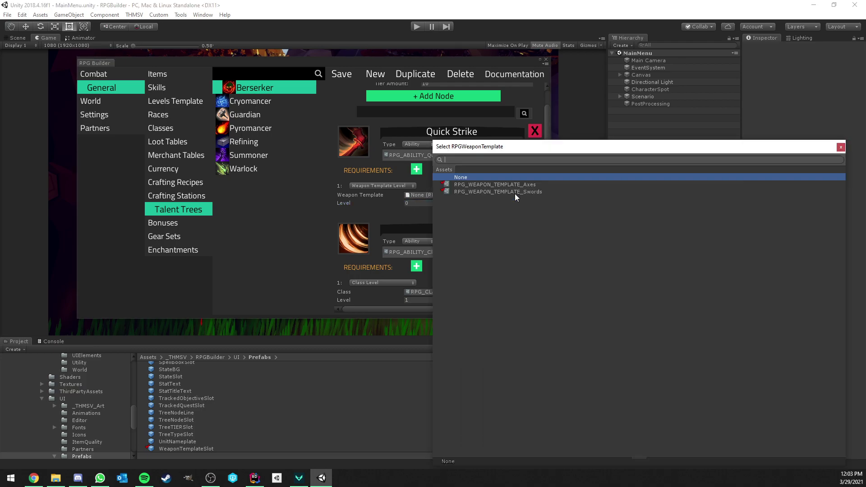
click(475, 185)
double_click(475, 185)
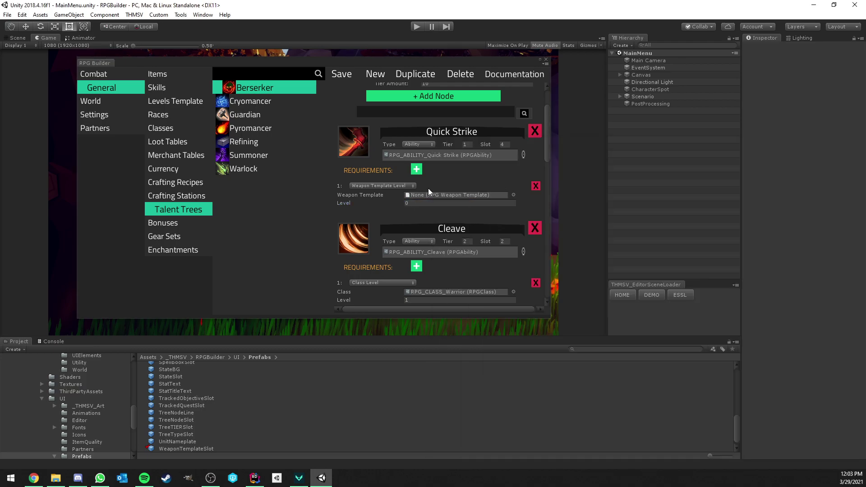
click(170, 223)
scroll(383, 205, down, 3)
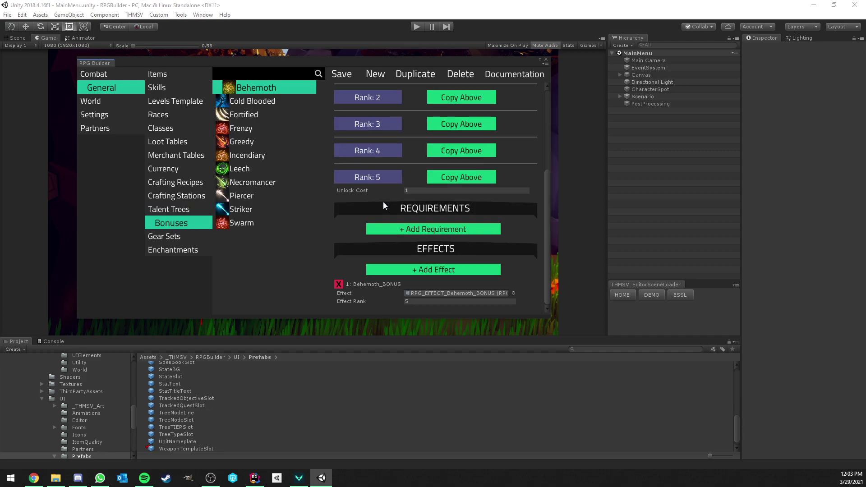
Step: Give the Behemoth bonus a Weapon Template Level requirement, then show the World tasks list
click(418, 229)
click(402, 217)
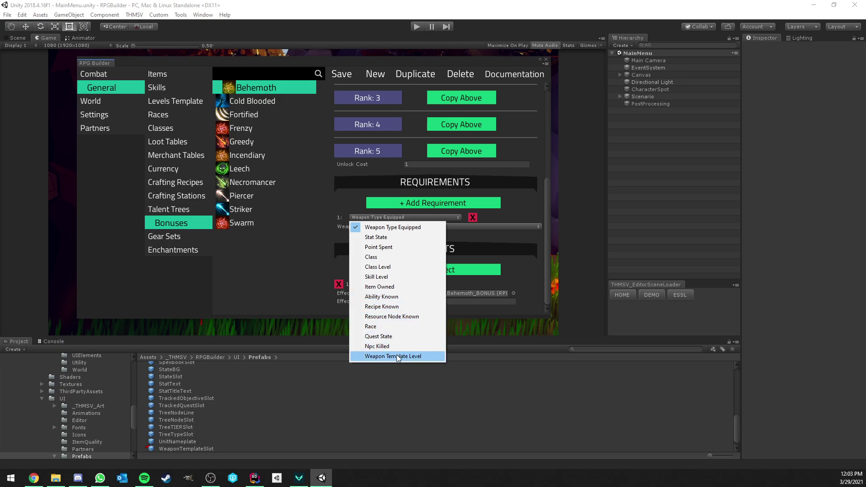
click(417, 355)
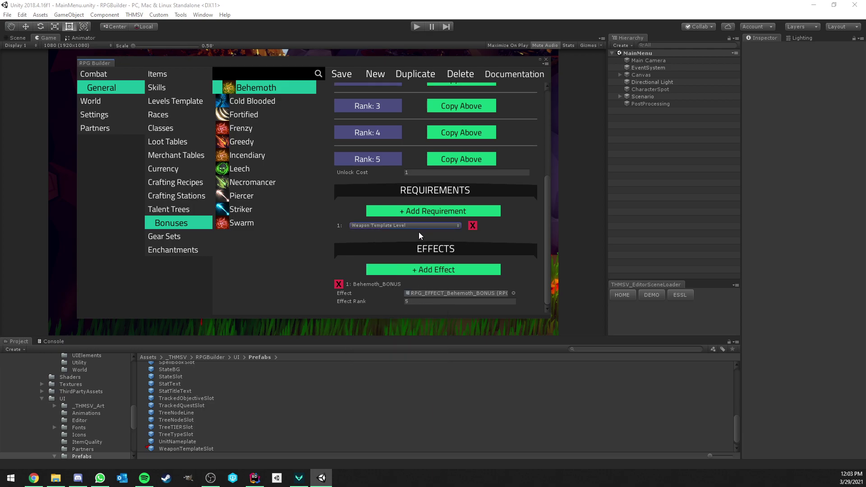
click(167, 235)
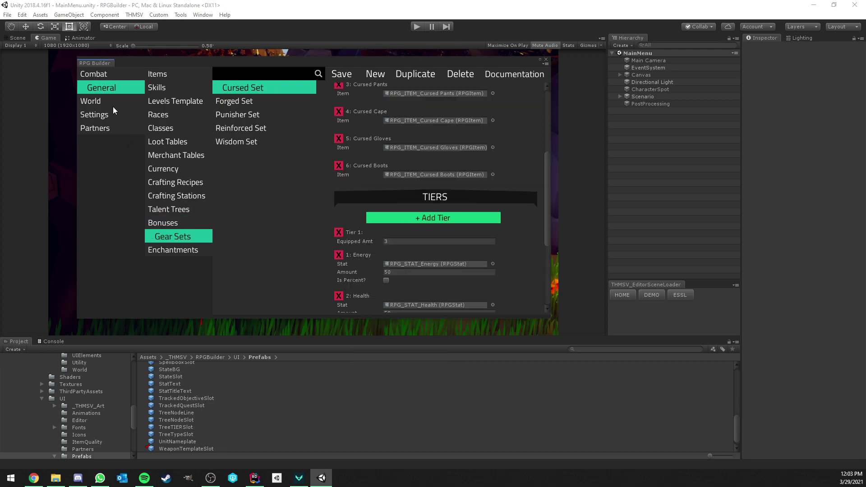
click(140, 102)
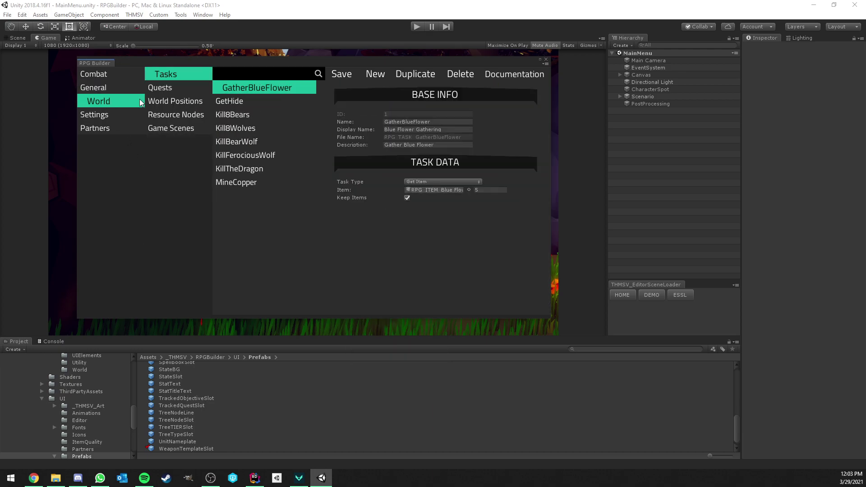
Step: Create a Reach Weapon Template Level task targeting the Axes template at level 25
click(375, 74)
click(431, 181)
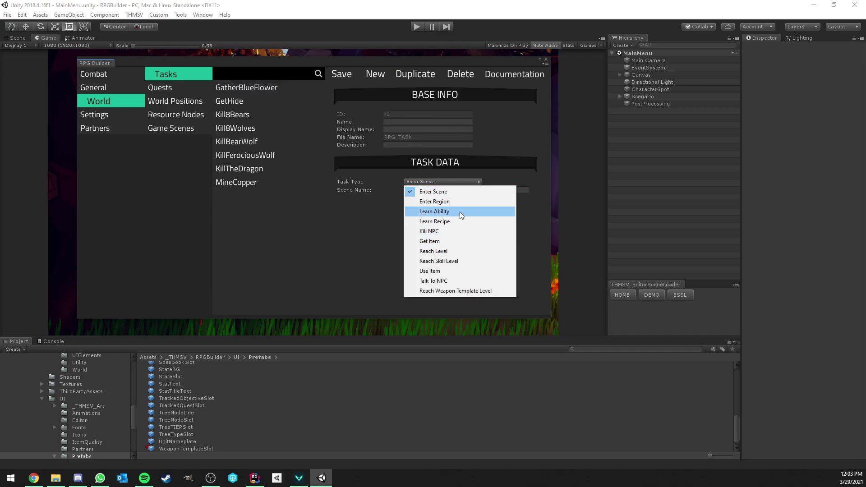
click(452, 291)
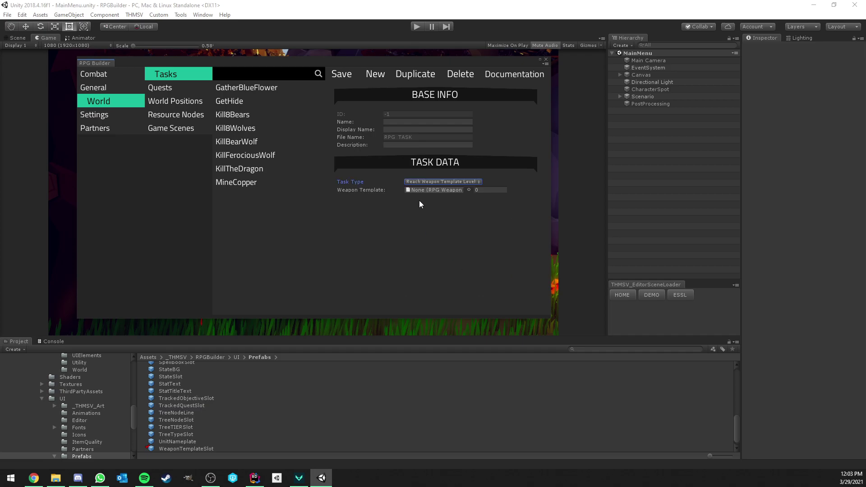
click(468, 190)
double_click(492, 184)
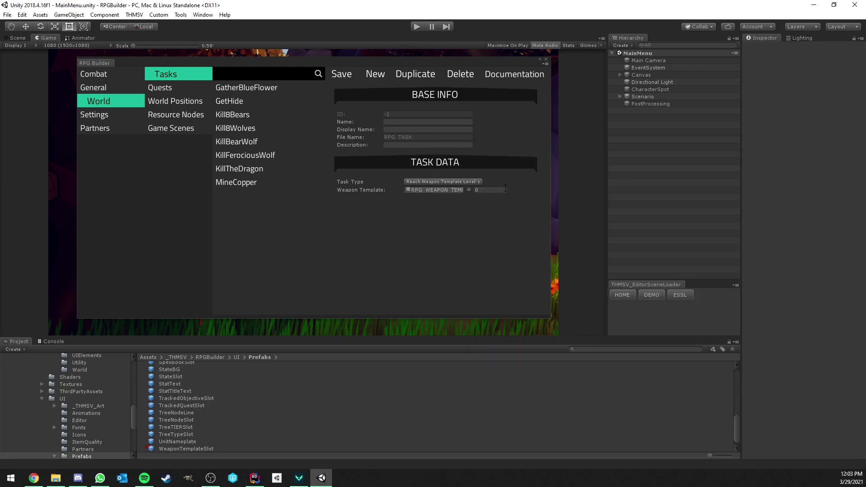
click(505, 189)
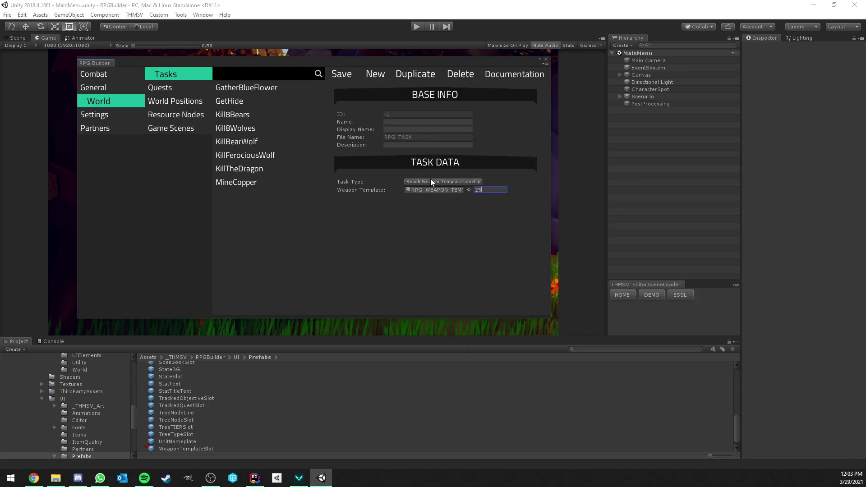
Step: Add a Weapon Template Level requirement to the quest
click(177, 87)
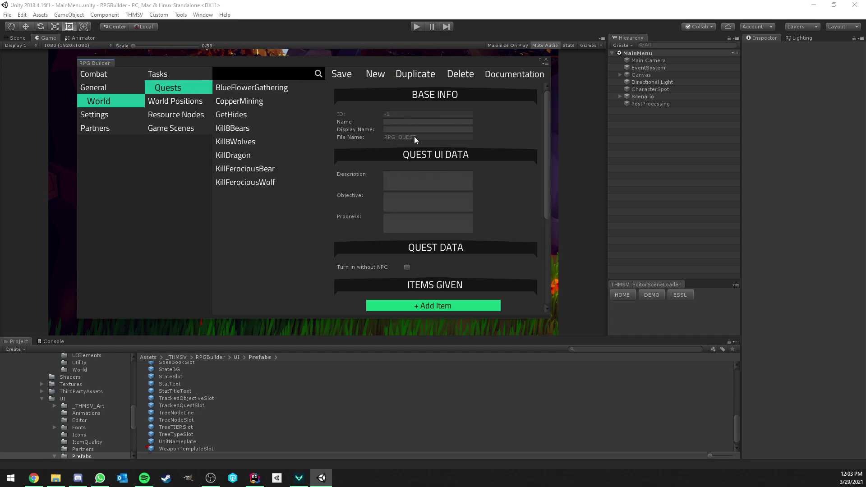
scroll(416, 141, down, 5)
click(421, 186)
click(410, 200)
click(418, 368)
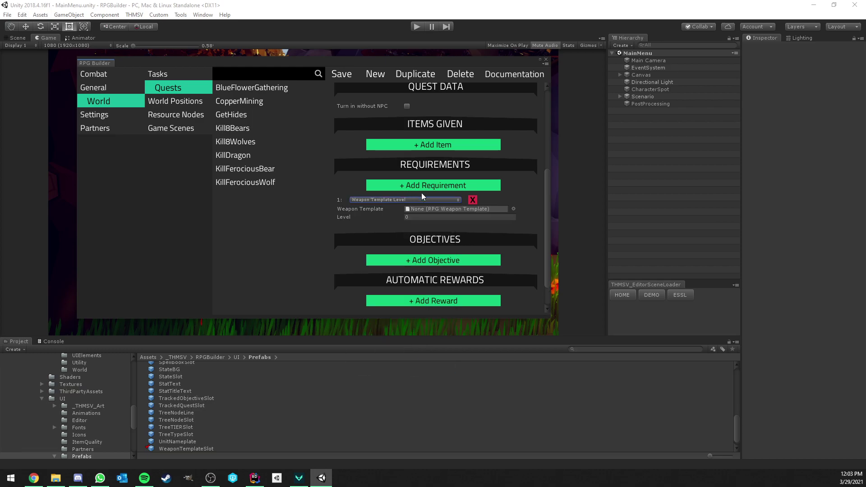
click(513, 209)
click(372, 210)
scroll(372, 210, down, 2)
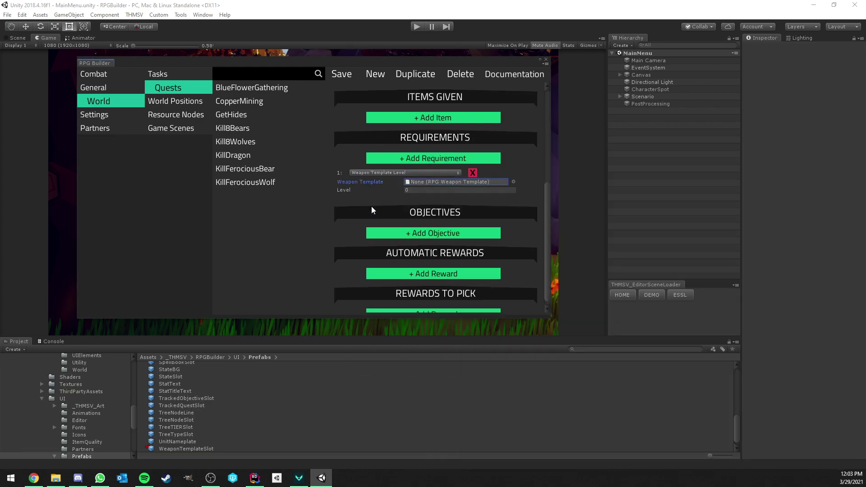
Step: Add an automatic reward of 25 Swords weapon template XP
click(417, 266)
scroll(416, 266, down, 3)
click(396, 246)
click(391, 307)
click(513, 256)
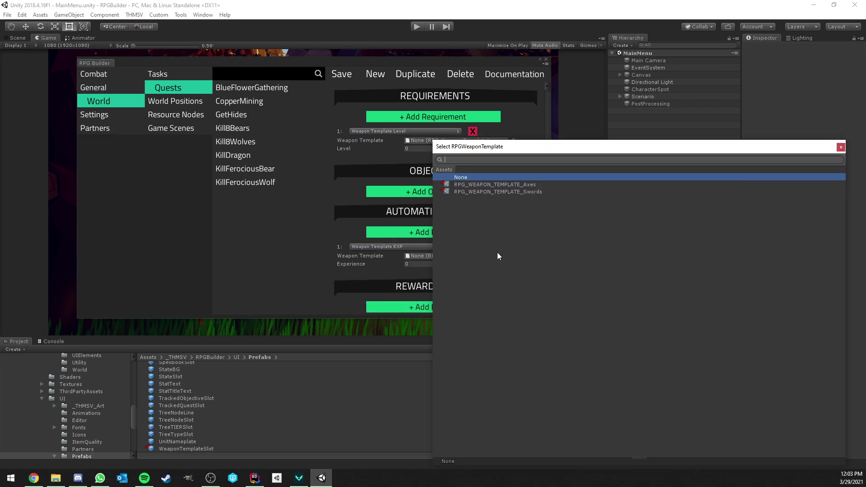
double_click(493, 189)
click(421, 264)
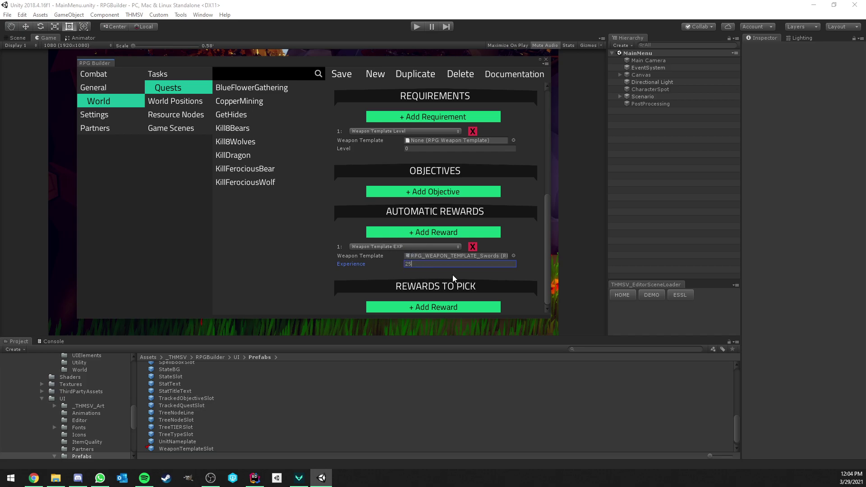
text(25)
Step: Add a pickable reward of 50 Swords weapon template XP
click(415, 307)
scroll(397, 272, down, 2)
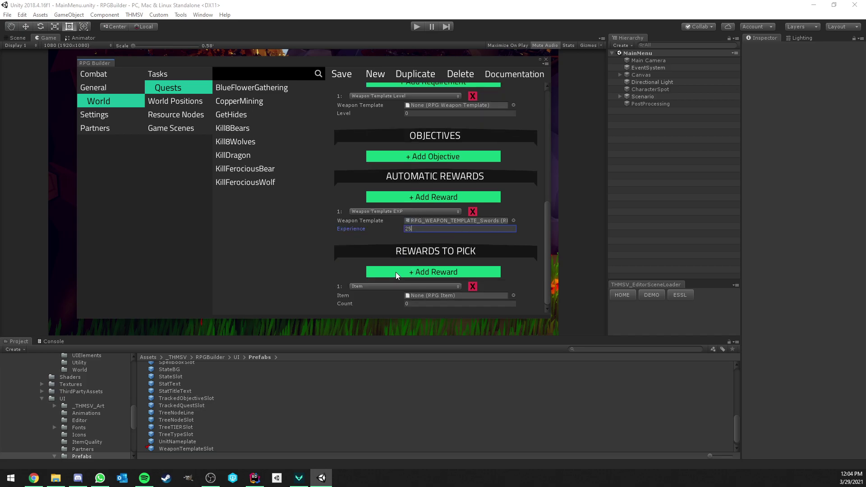
click(431, 287)
click(391, 345)
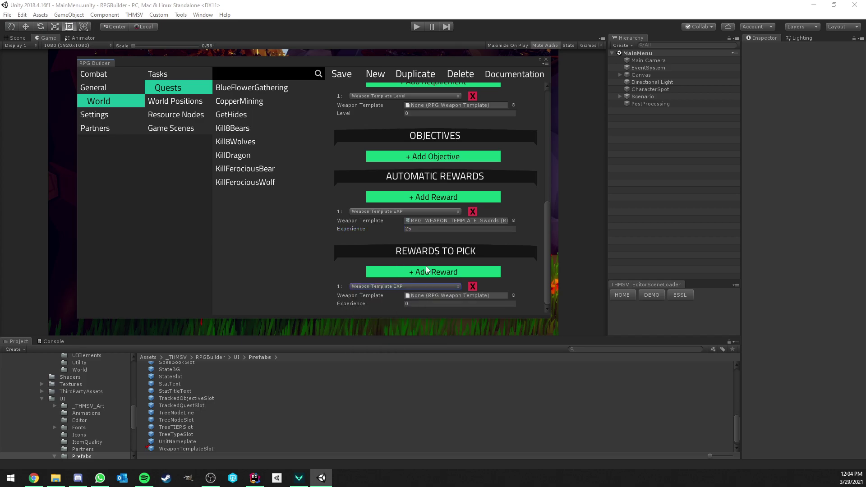
click(513, 295)
double_click(508, 191)
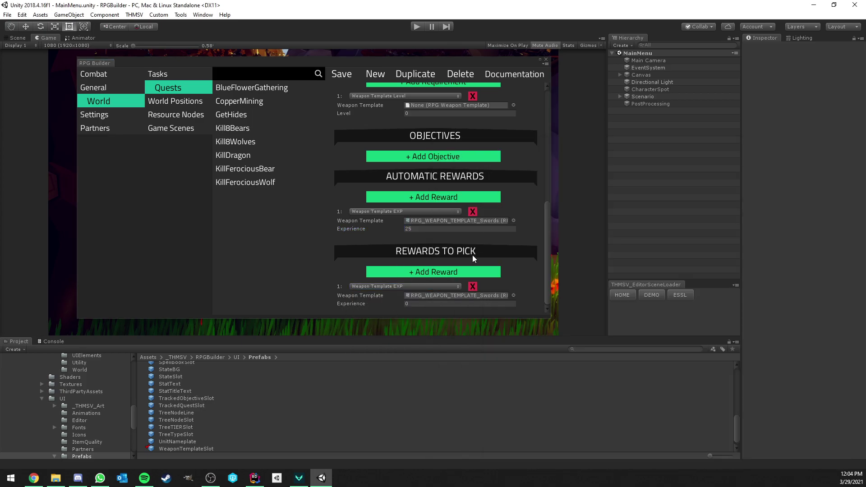
click(438, 305)
text(50)
Step: Add a second pickable reward of 50 Axes weapon template XP
click(424, 272)
click(513, 296)
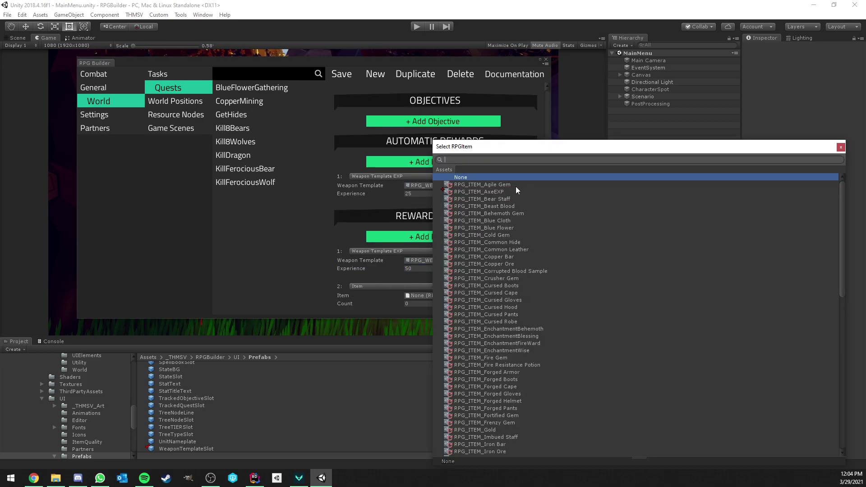
key(Escape)
click(392, 287)
click(397, 345)
click(513, 295)
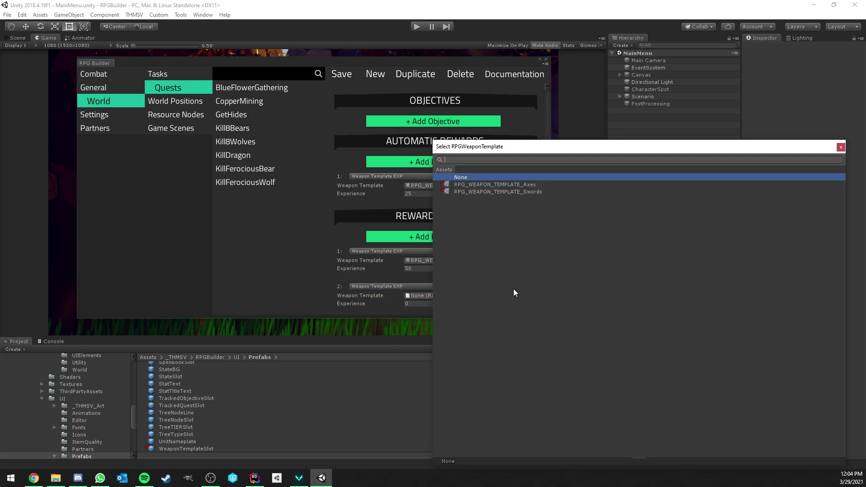
double_click(518, 185)
click(409, 306)
text(50)
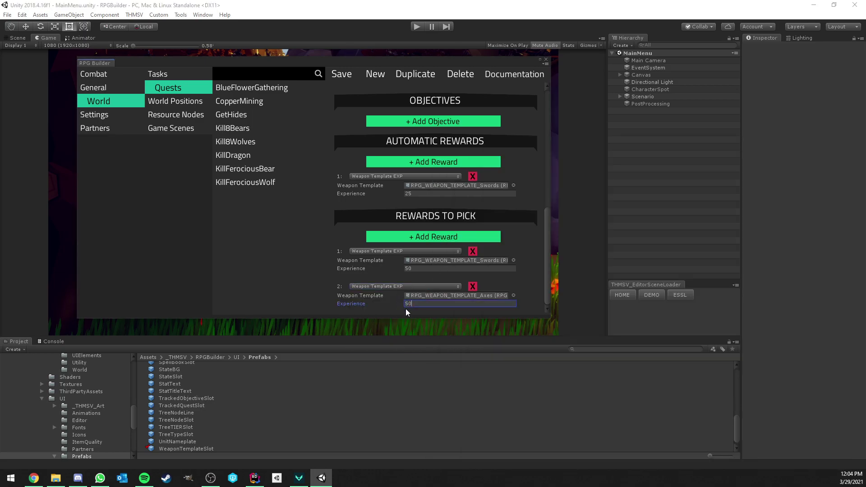
click(391, 251)
click(308, 219)
scroll(443, 226, up, 10)
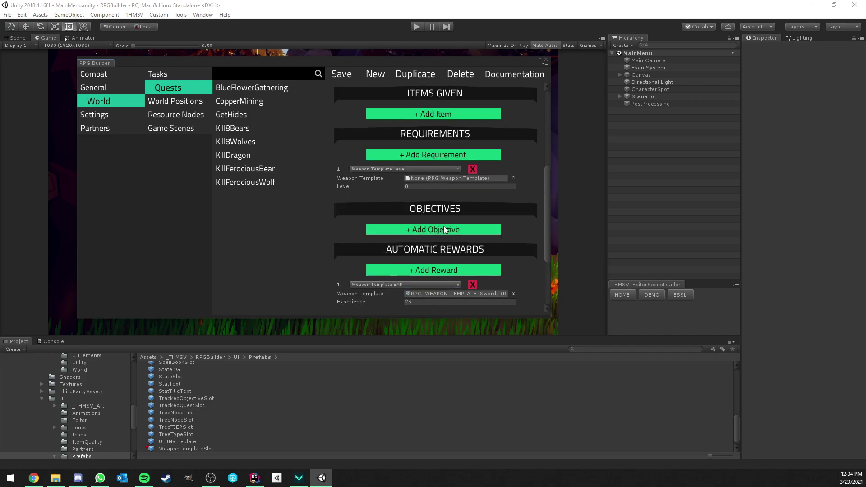
Step: Close RPG Builder and widen the Game view by dragging the splitter right
click(546, 59)
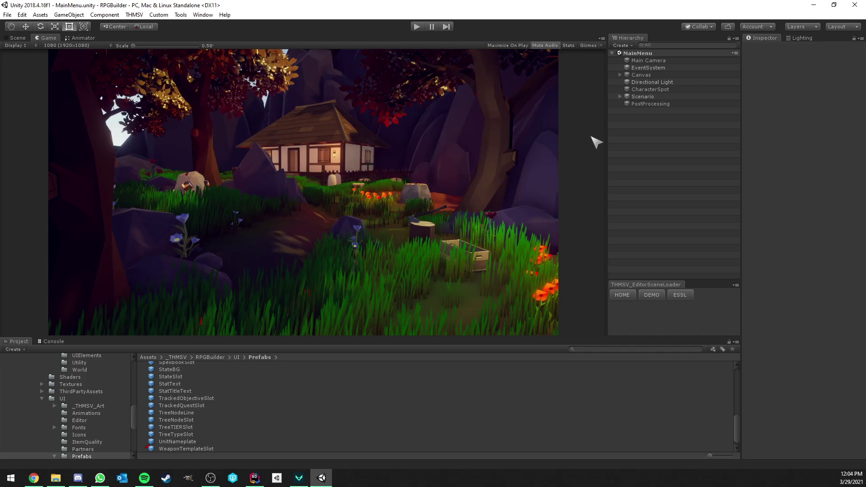
drag(607, 150, 671, 150)
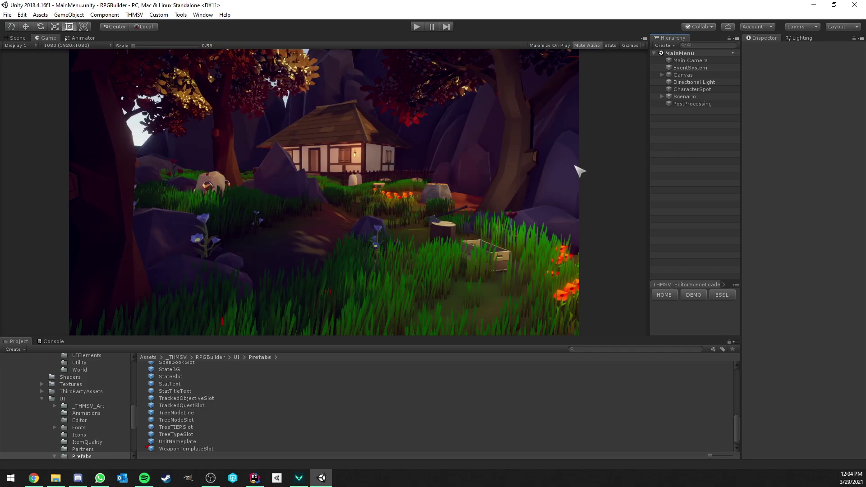